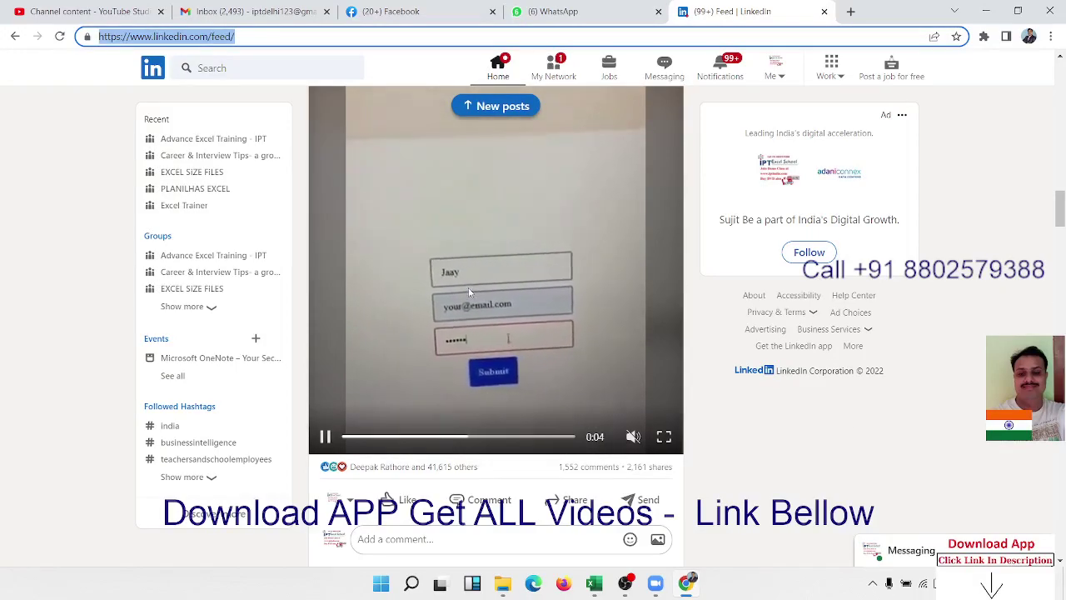
Watch the login-form demo video fullscreen, then switch to the tl workbook in Excel.
click(661, 438)
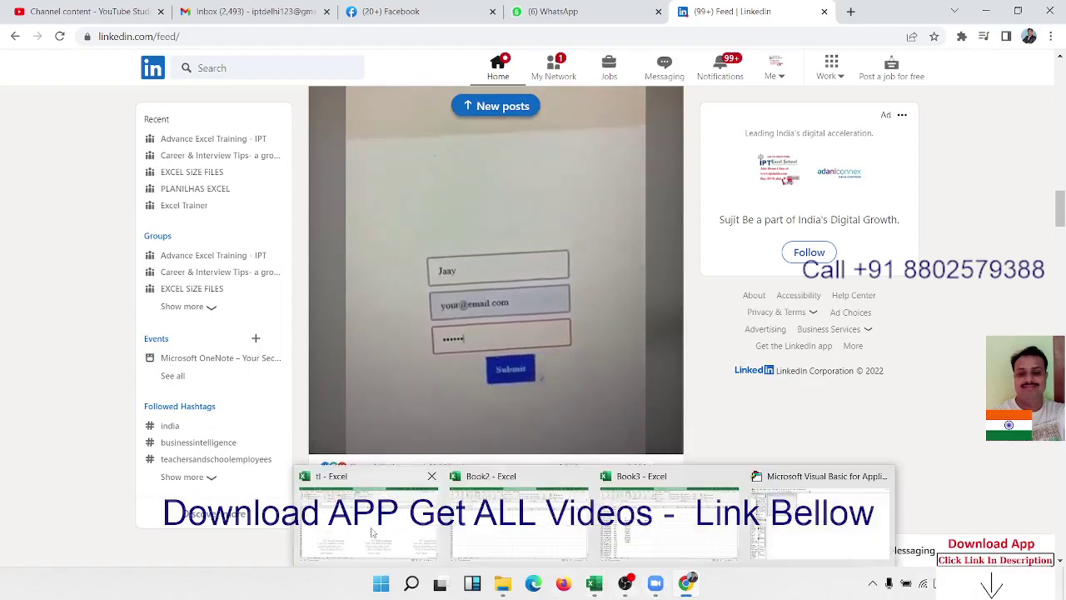
click(370, 527)
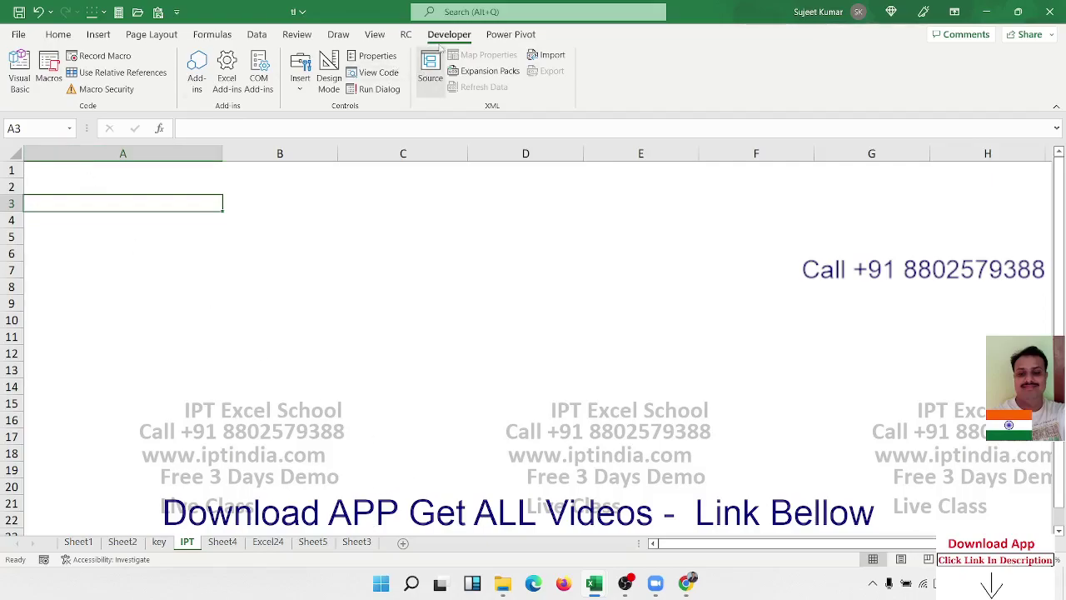
Open the Visual Basic editor and insert a new blank UserForm.
click(18, 70)
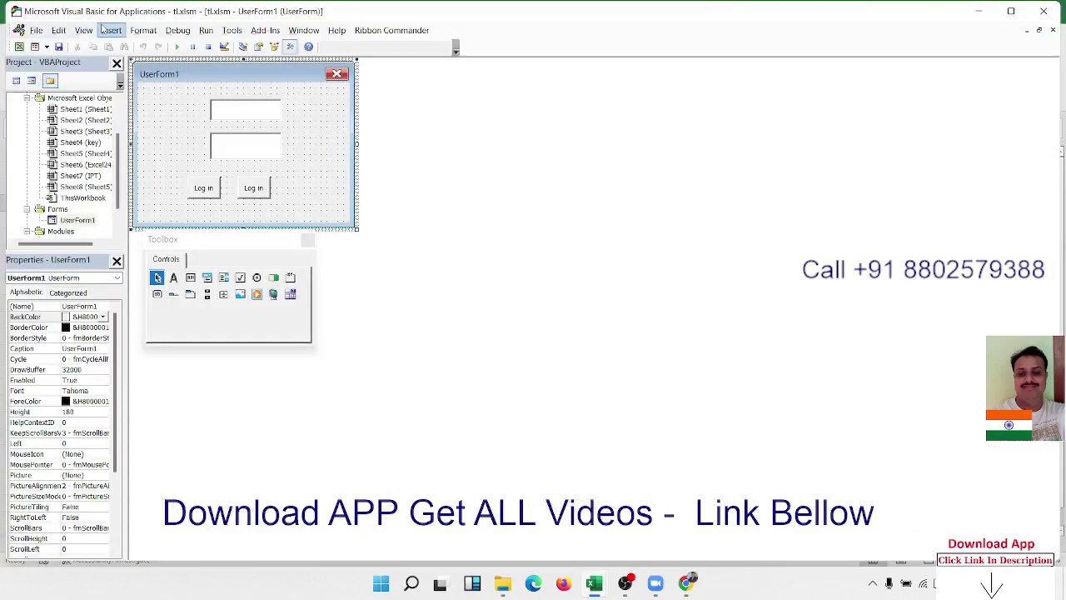
click(103, 30)
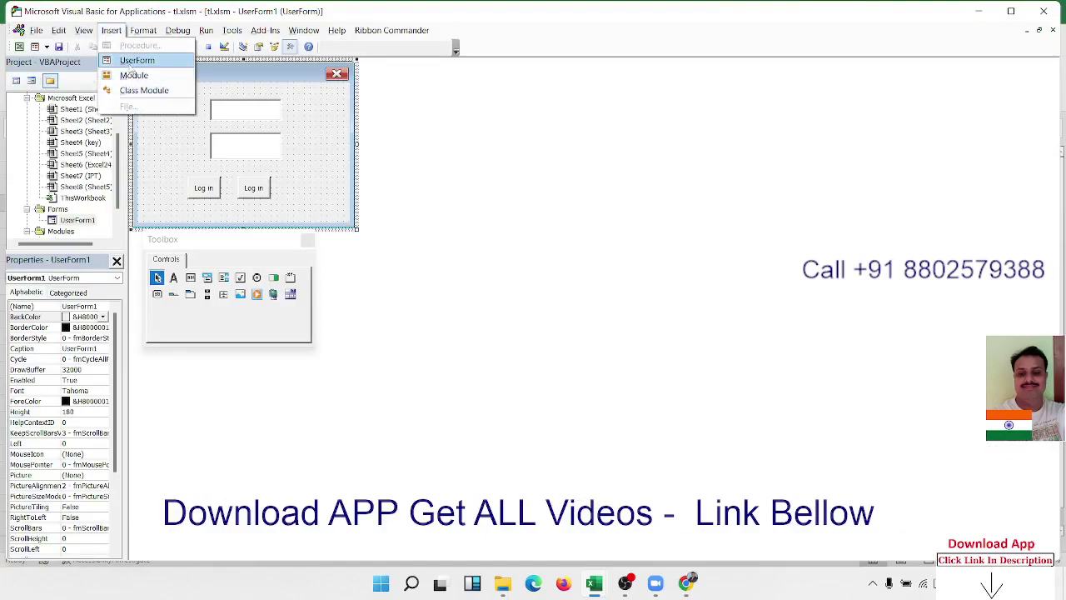
click(133, 61)
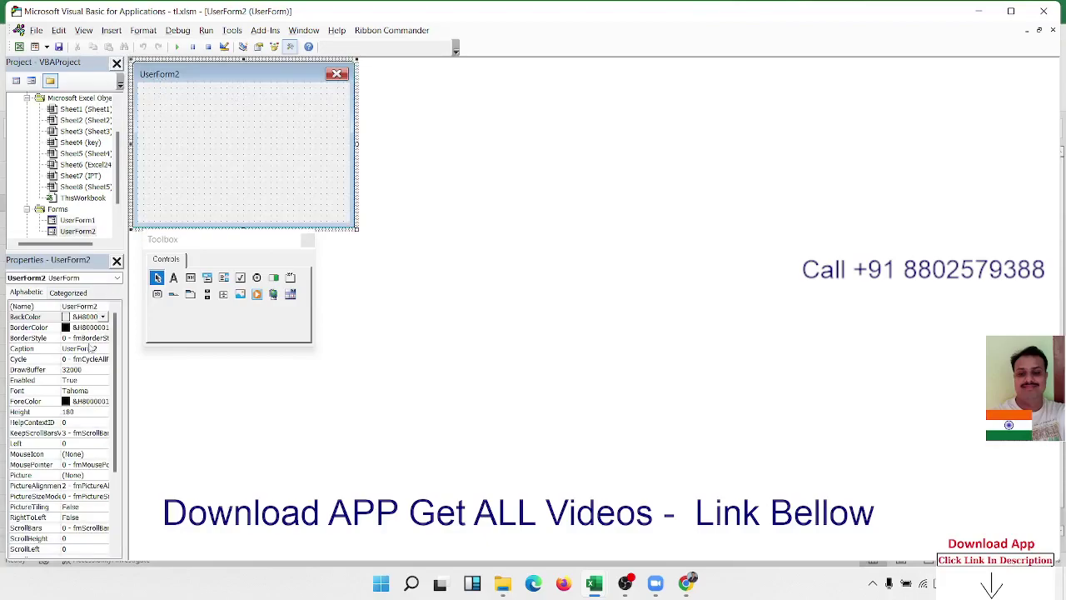
Set the new form's Caption property to 'Log in'.
click(90, 348)
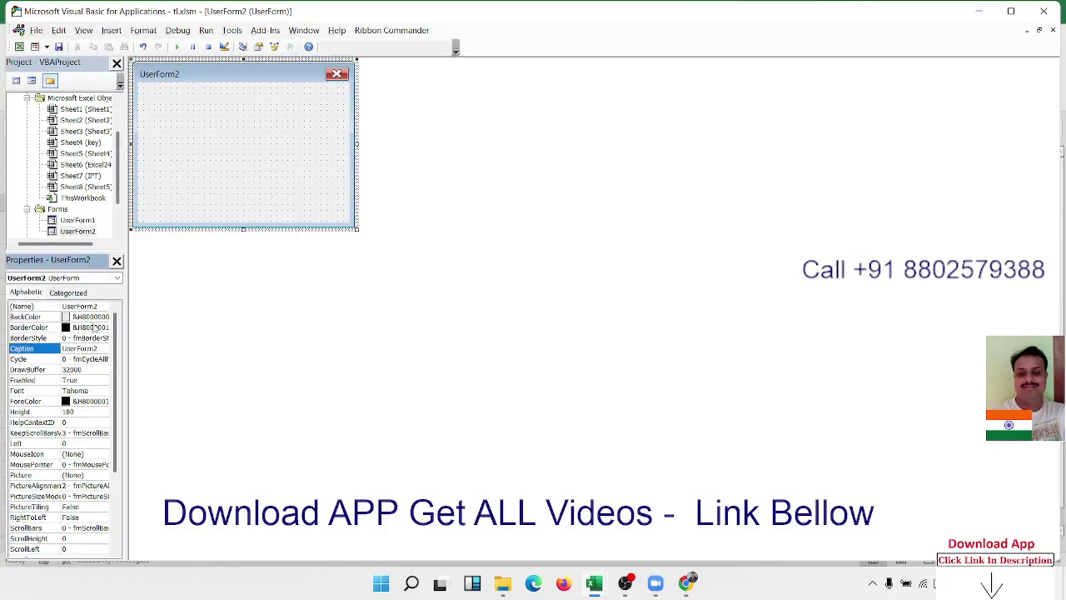
click(104, 348)
text(L)
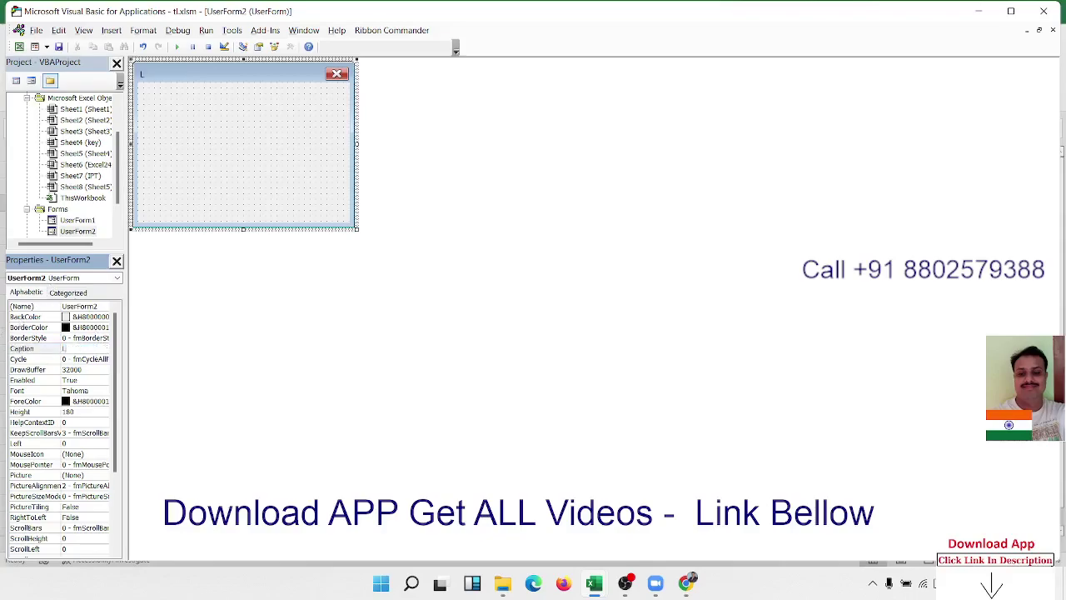
text(og in)
click(195, 185)
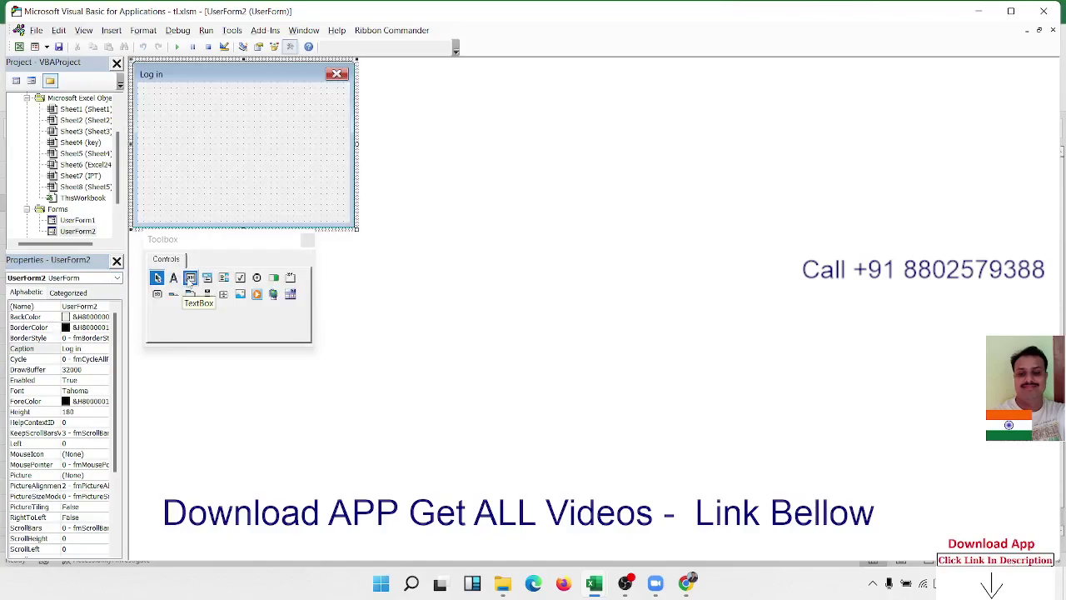
Draw the first text box near the form's top with a 'User' label beside it.
click(191, 280)
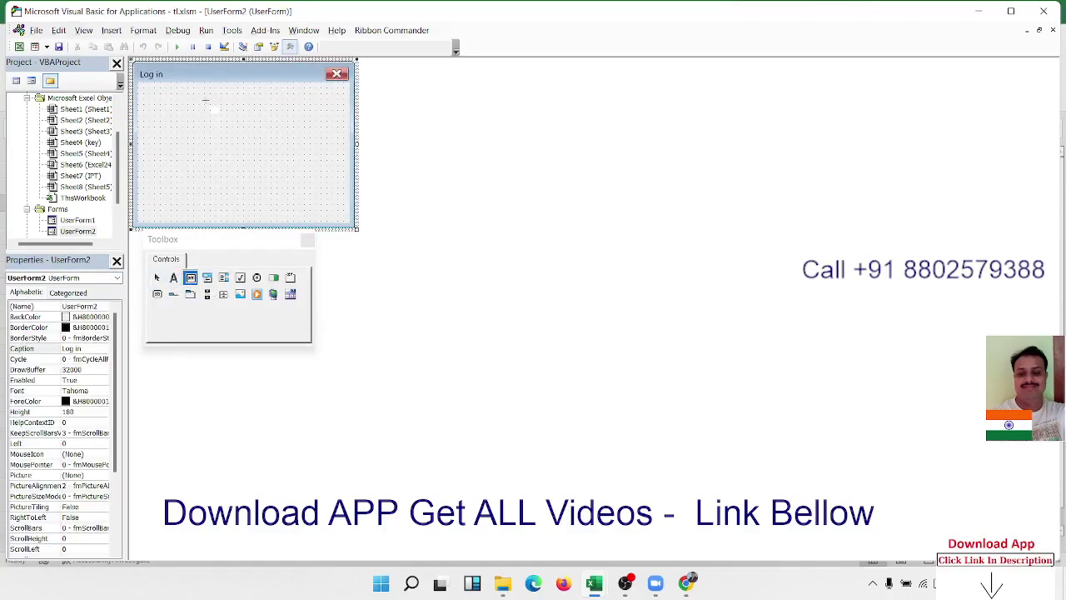
drag(204, 100, 291, 128)
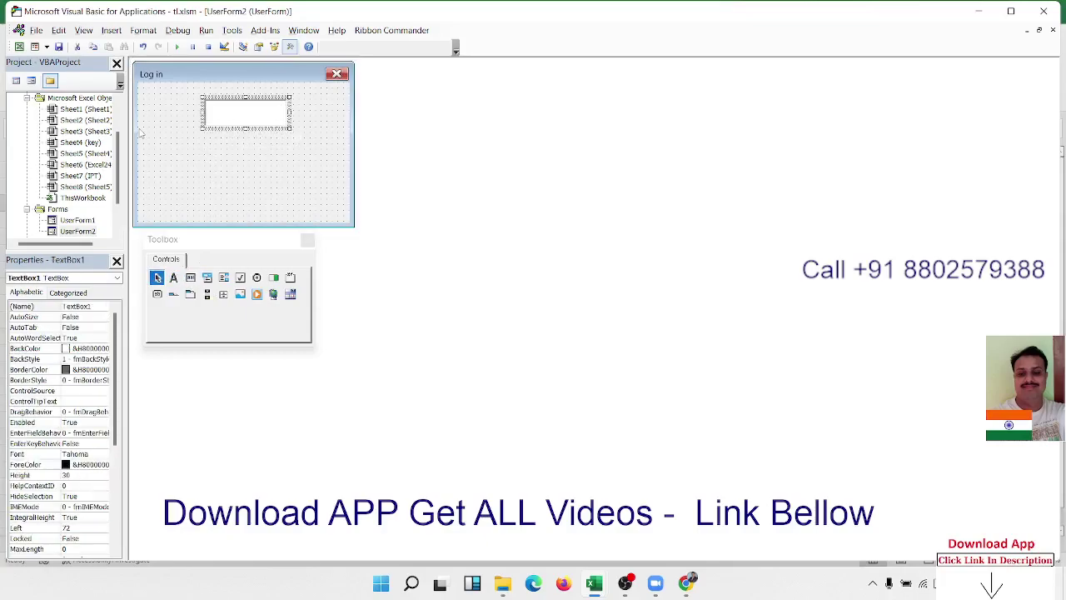
click(173, 278)
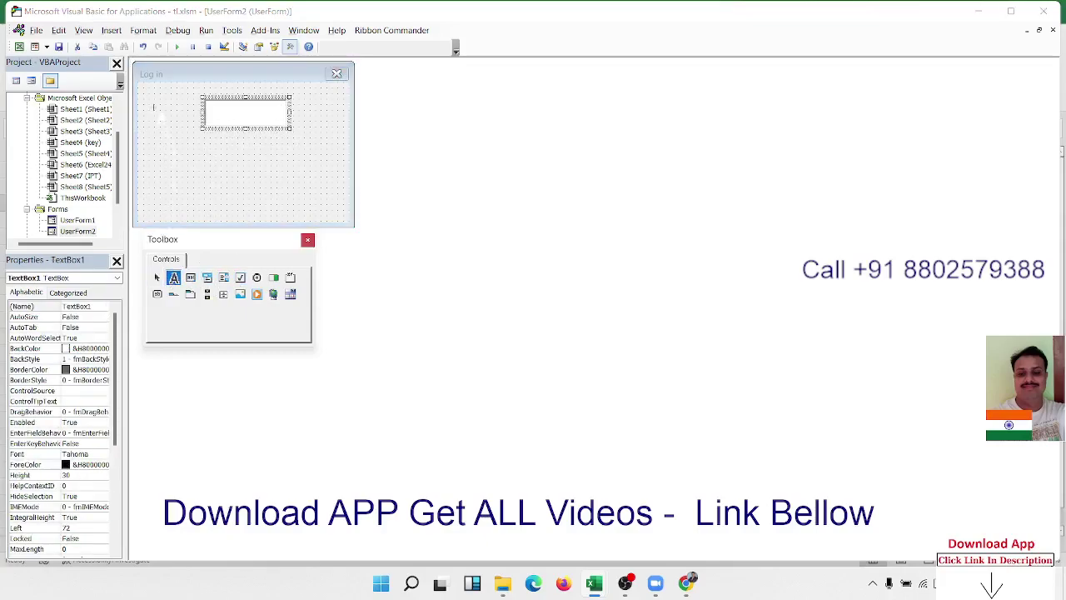
drag(153, 106, 193, 127)
click(184, 120)
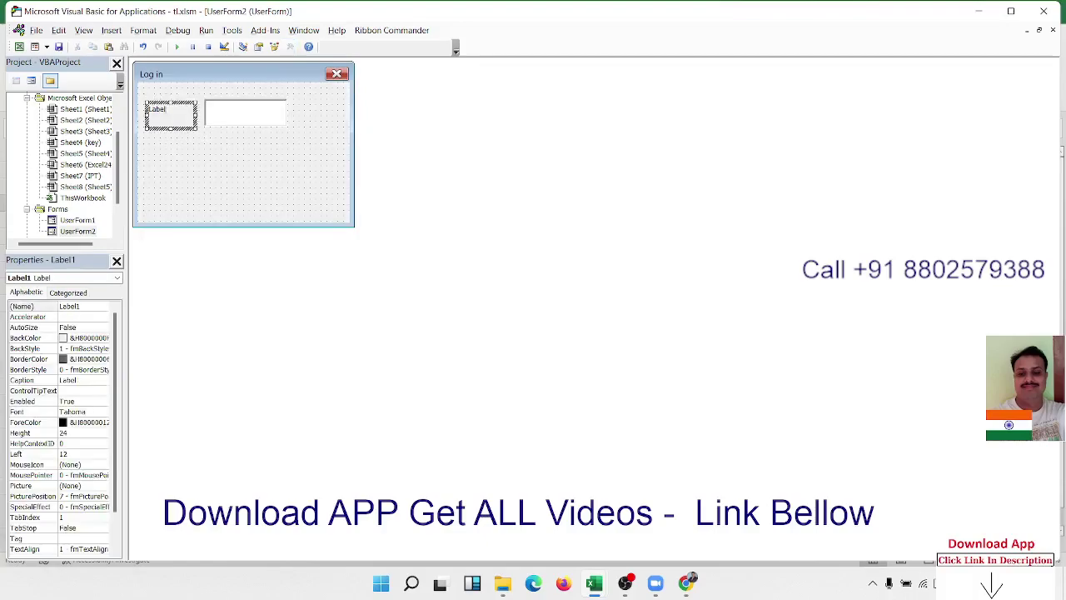
key(BackSpace)
key(BackSpace)
key(BackSpace)
text(r)
mouse_move(197, 129)
mouse_down()
mouse_move(166, 114)
mouse_move(188, 109)
mouse_up()
click(202, 156)
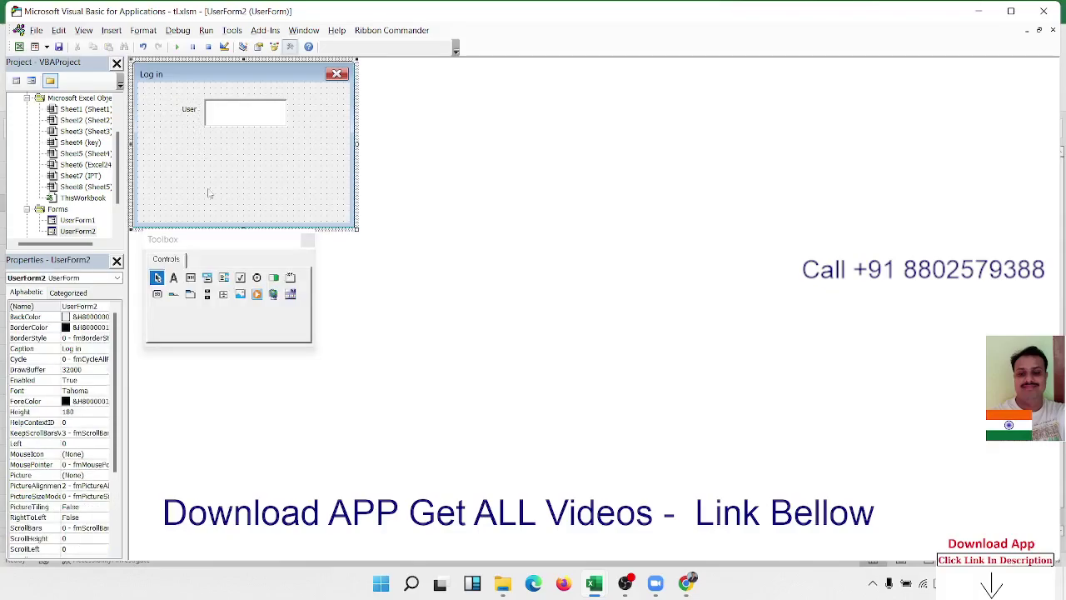
Draw a second text box below it with a 'Password' label to its left.
click(191, 277)
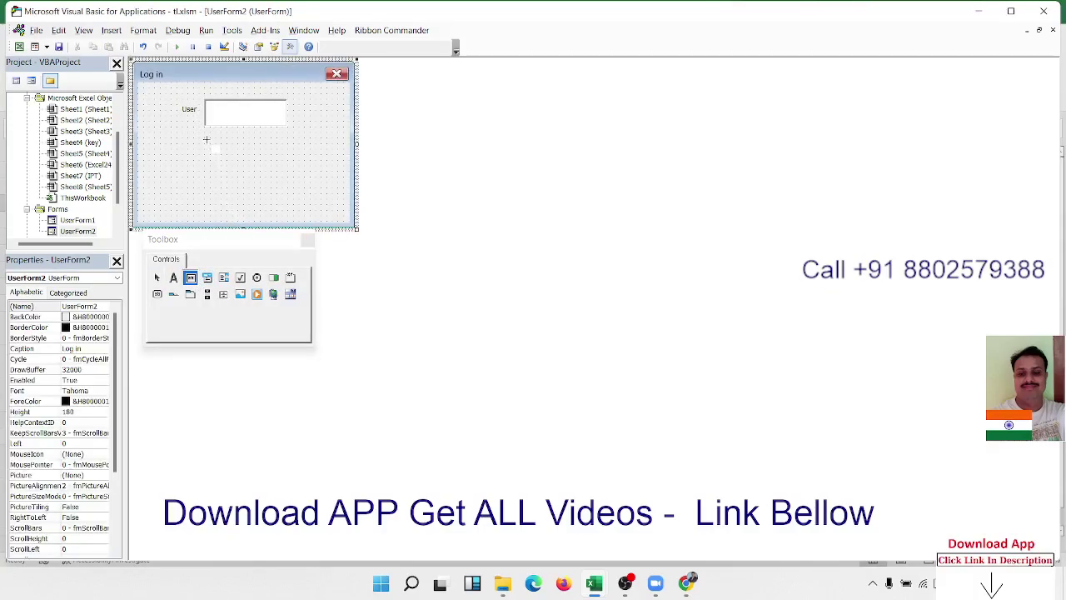
drag(206, 139, 290, 168)
click(173, 278)
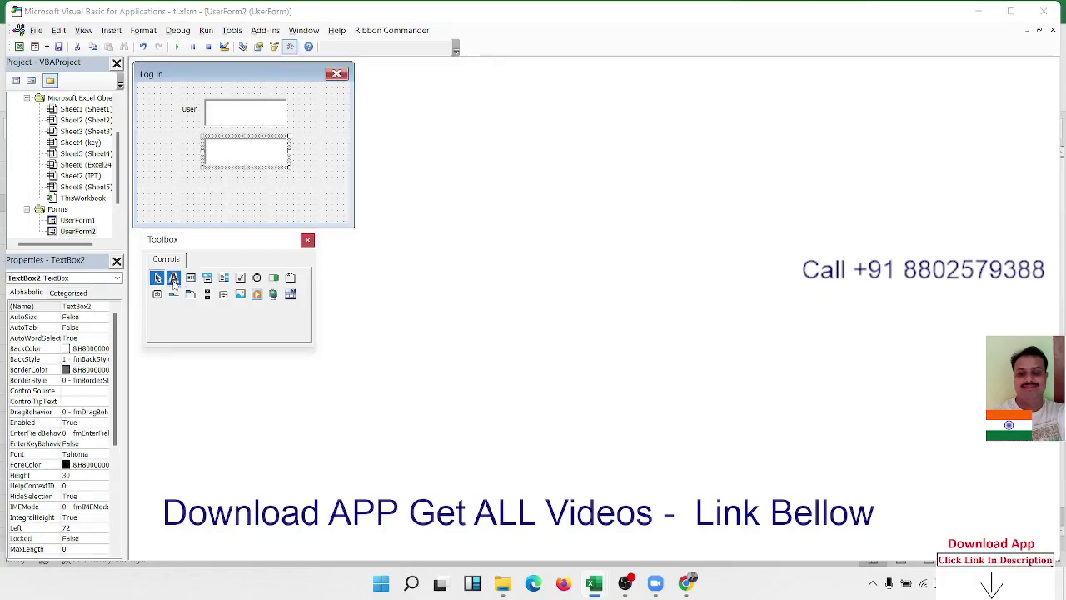
drag(160, 144, 195, 166)
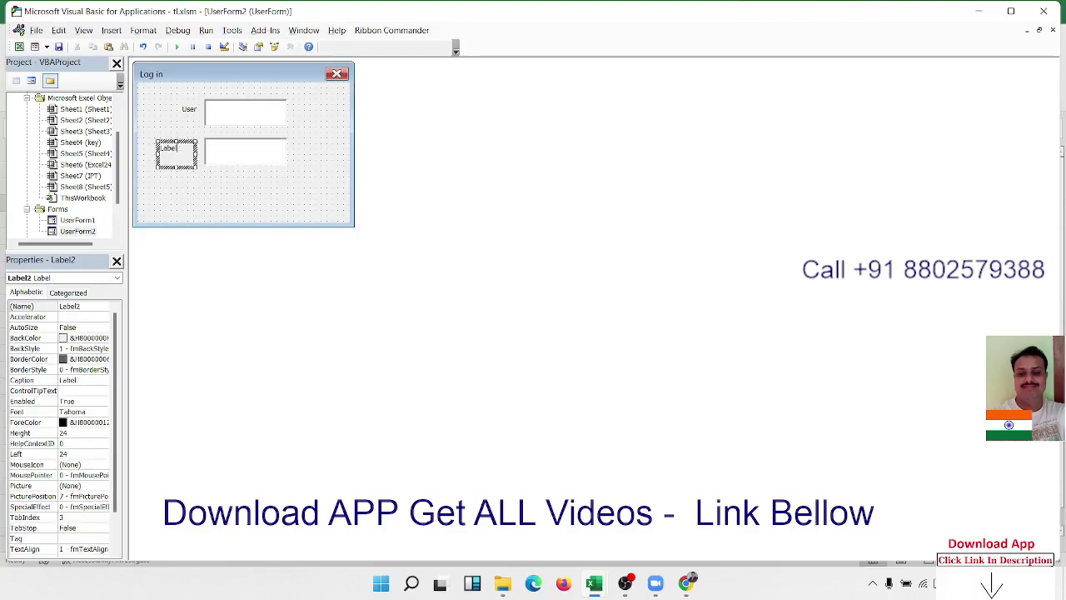
key(BackSpace)
key(BackSpace)
key(BackSpace)
click(258, 203)
click(175, 160)
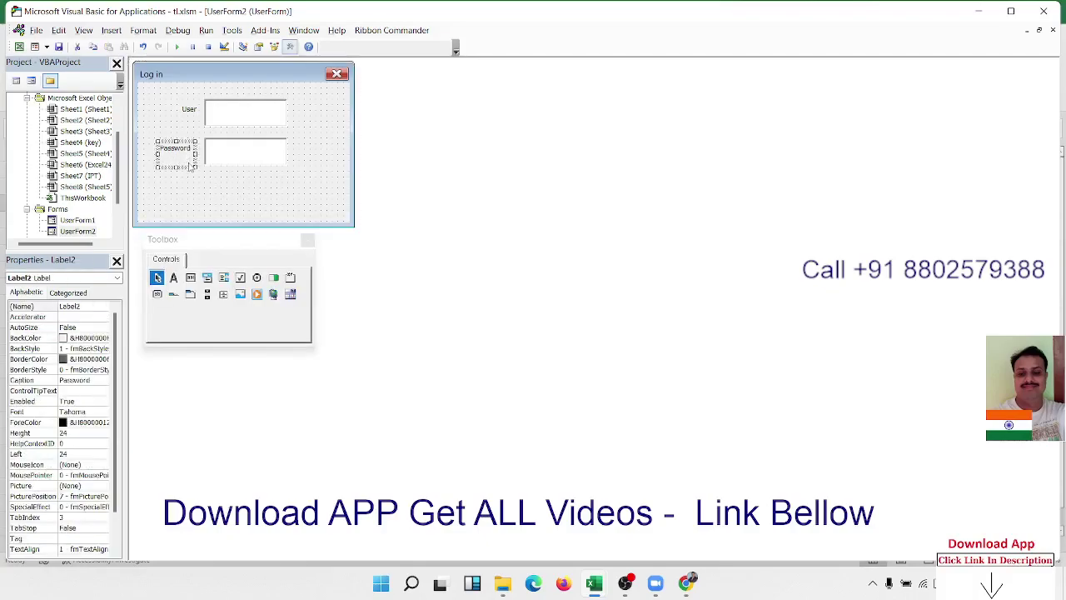
drag(187, 166, 191, 166)
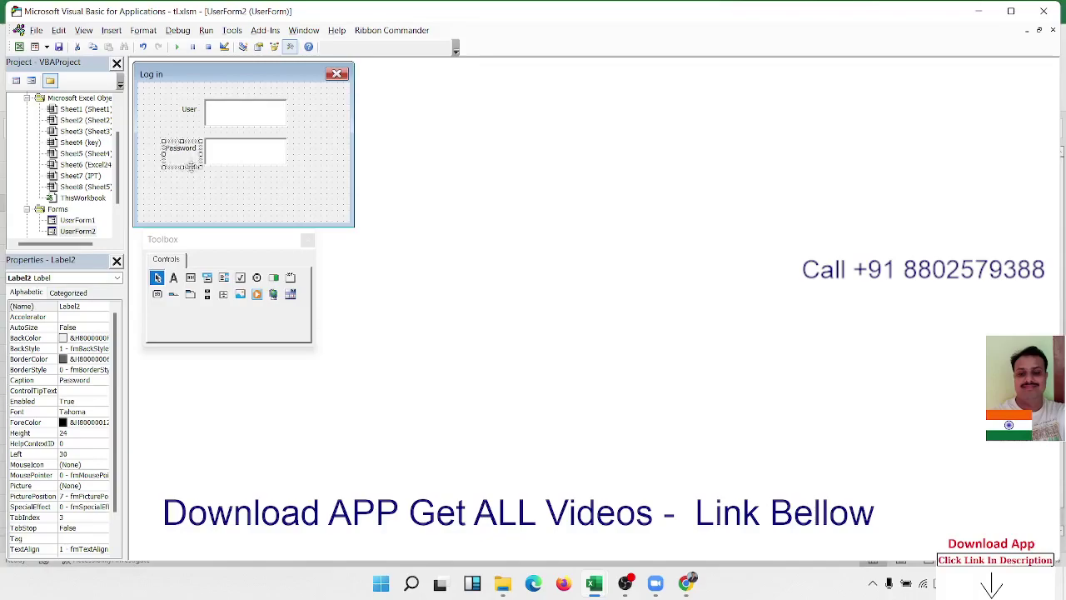
click(242, 204)
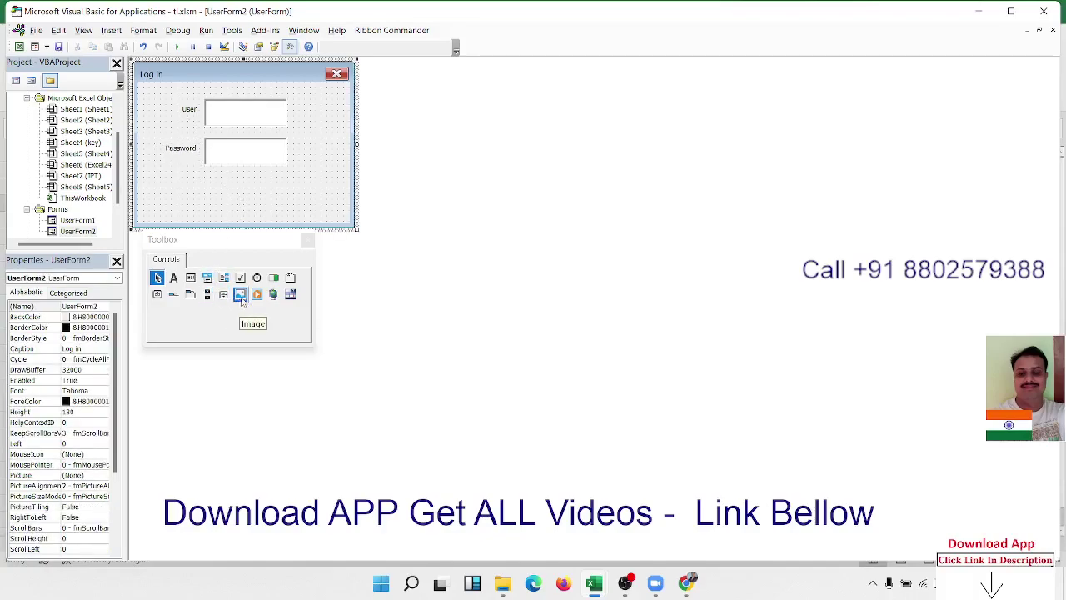
Draw a command button below the Password field captioned 'Log in'.
click(158, 294)
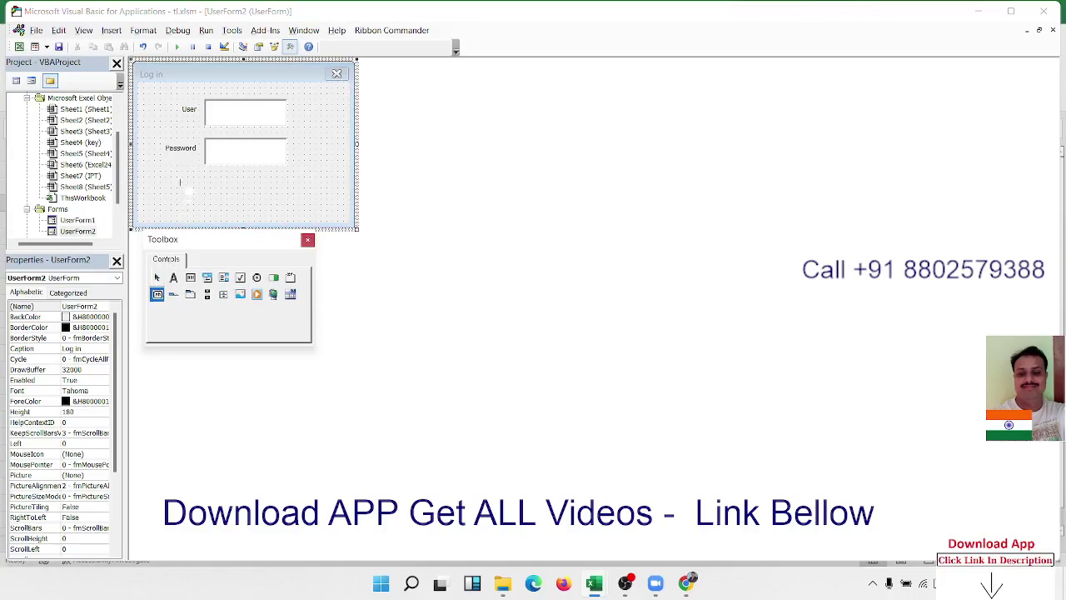
drag(175, 180, 224, 207)
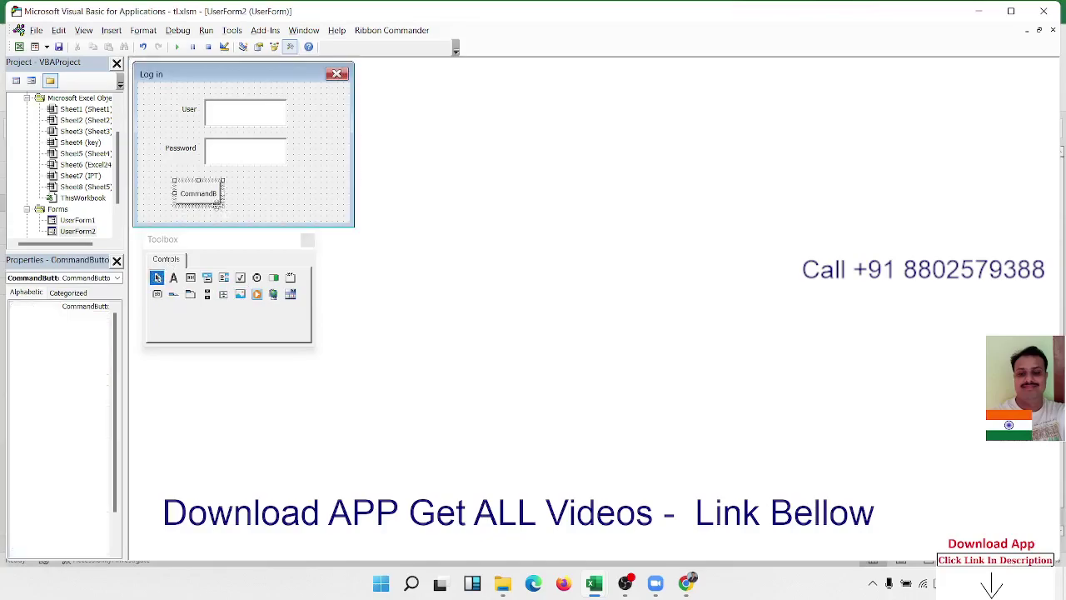
click(204, 193)
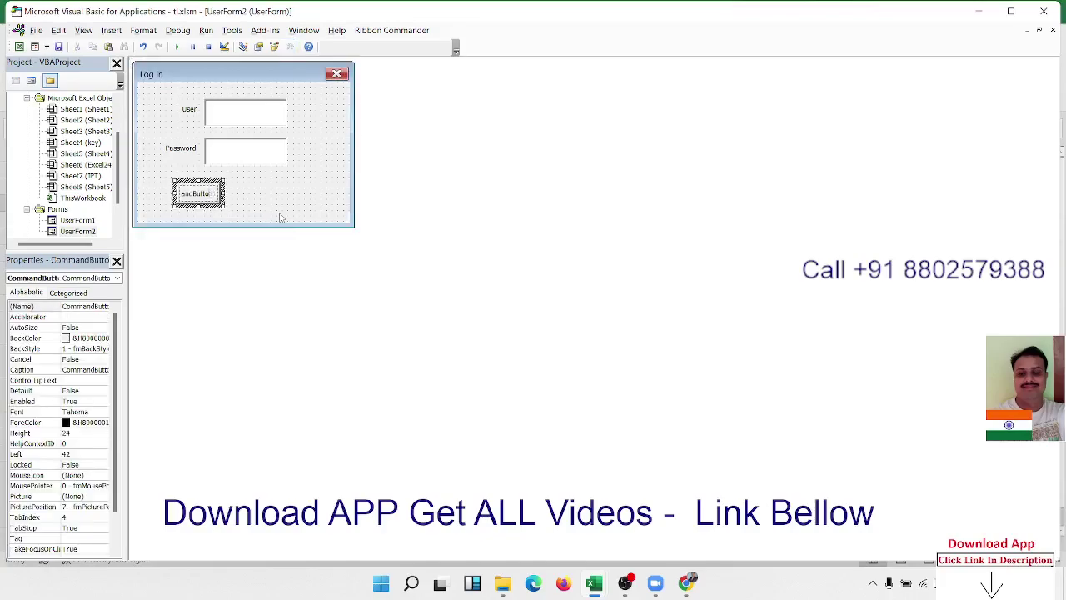
key(BackSpace)
key(BackSpace)
key(BackSpace)
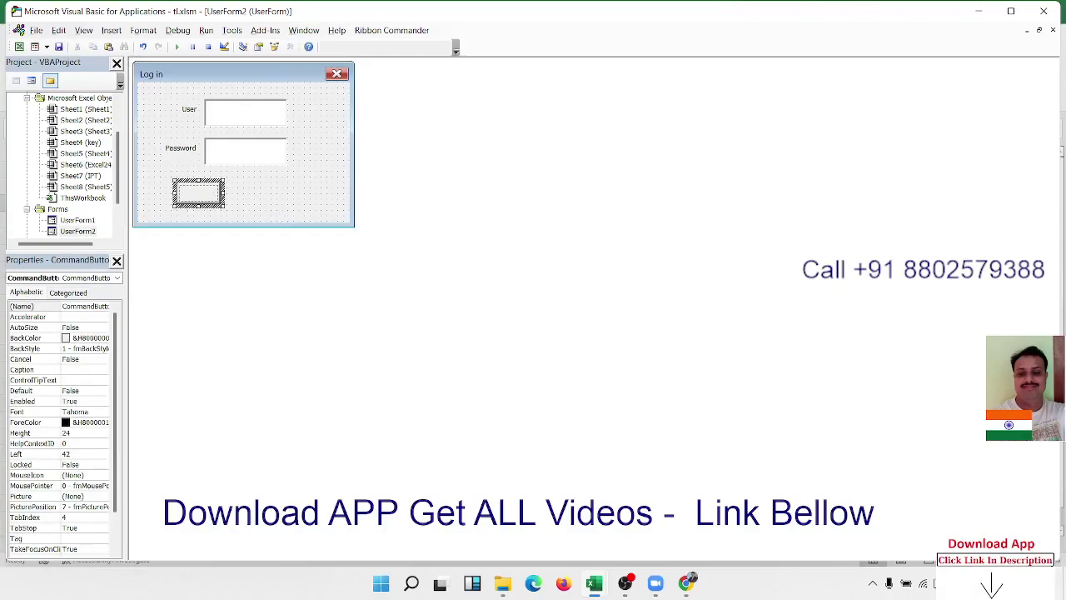
text(Login)
click(239, 217)
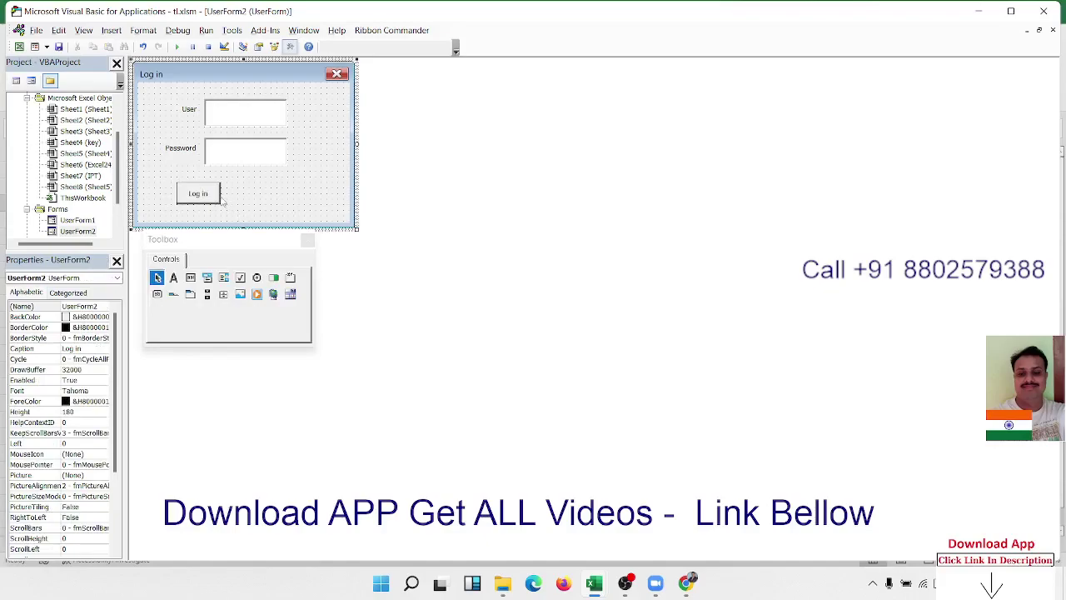
click(216, 200)
click(260, 212)
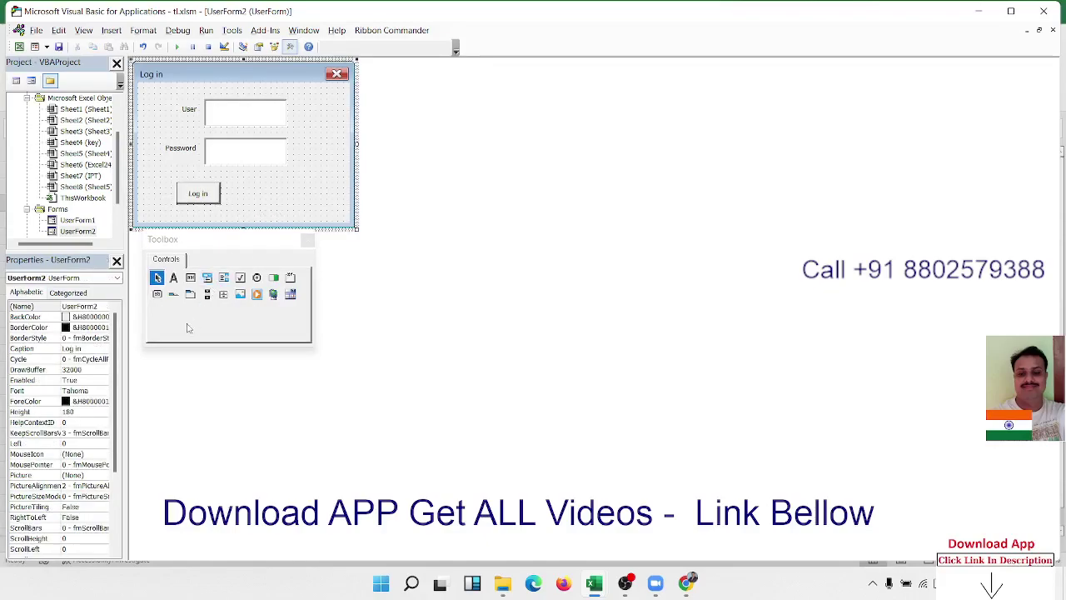
Draw a second command button to its right, also captioned 'Log in'.
click(157, 294)
drag(248, 185, 293, 205)
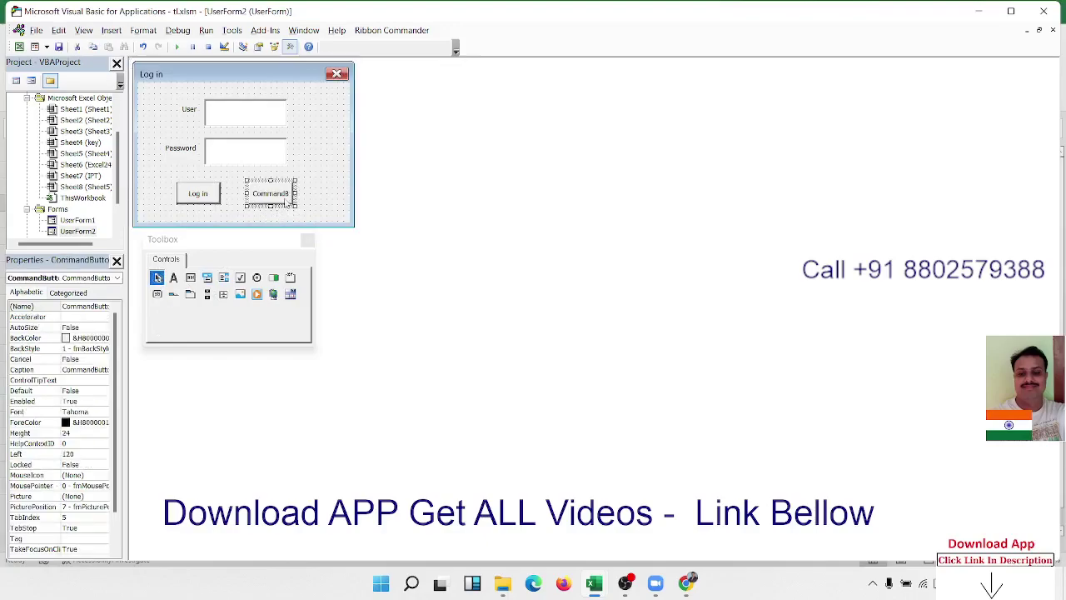
click(284, 198)
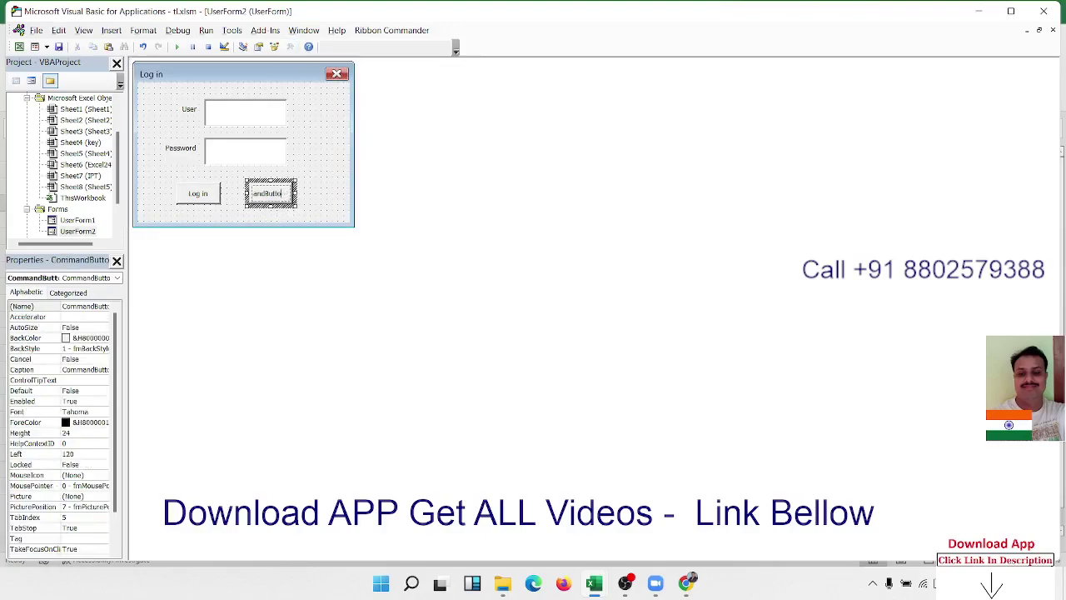
key(BackSpace)
key(BackSpace)
key(BackSpace)
key(BackSpace)
key(BackSpace)
key(BackSpace)
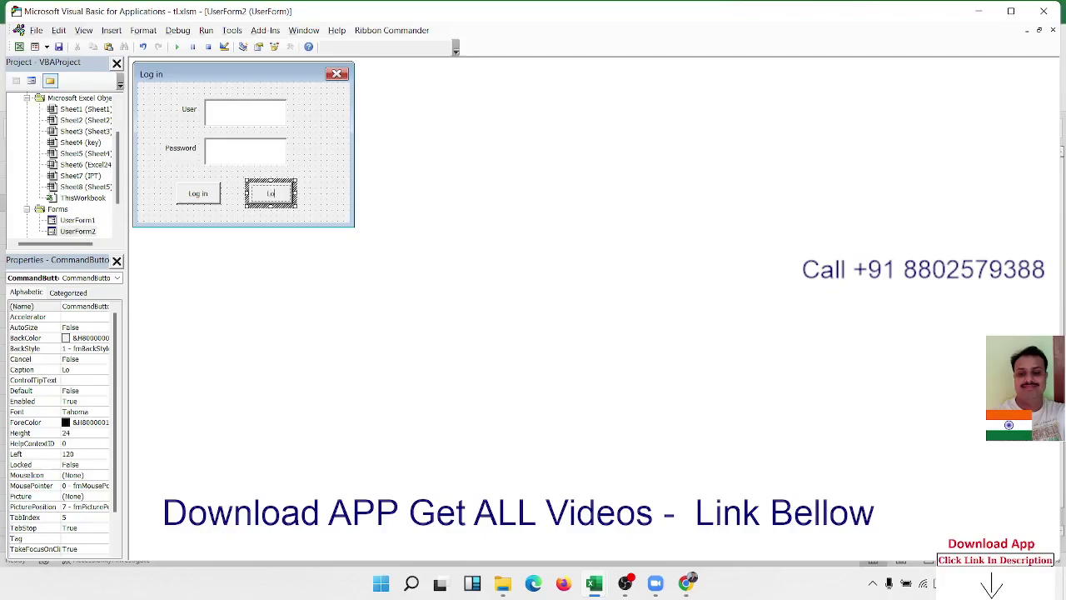
text(g in)
click(316, 165)
click(205, 209)
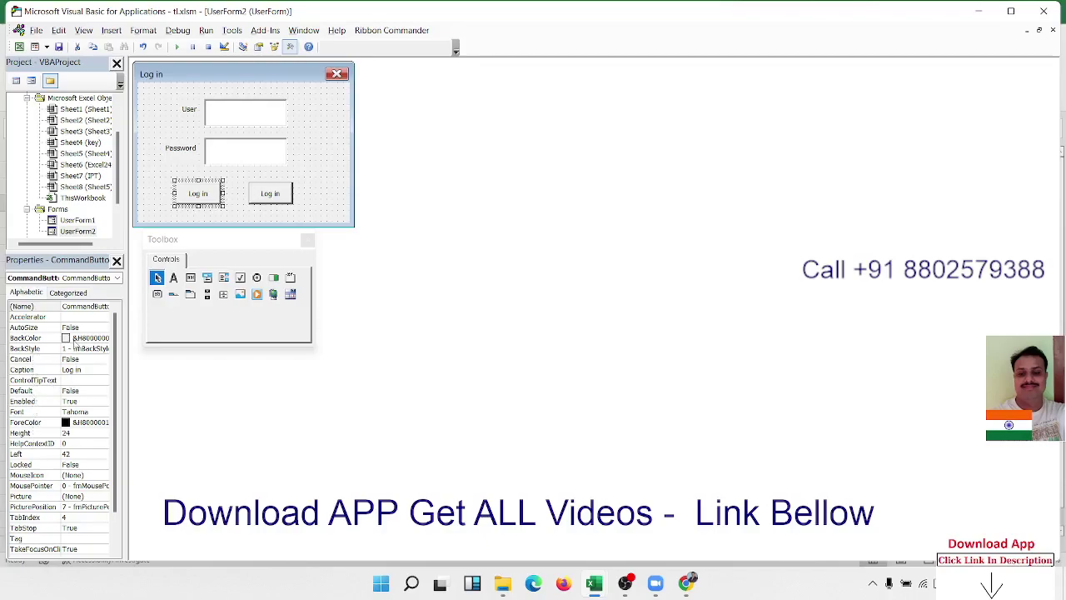
Set BackColor to the System Highlight colour on the left button, then on the right button.
click(75, 339)
click(102, 338)
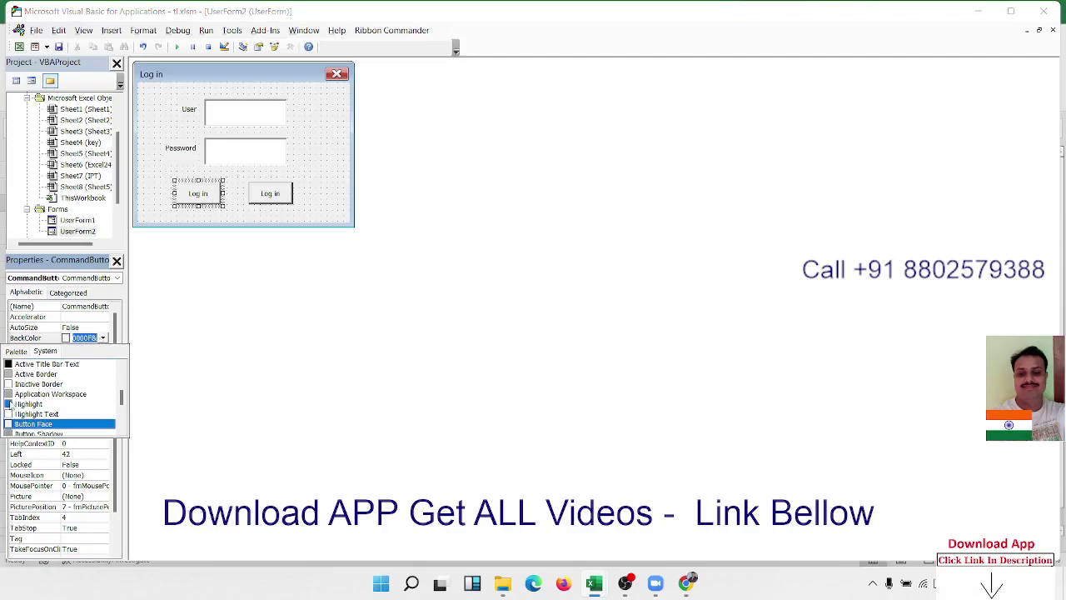
click(18, 404)
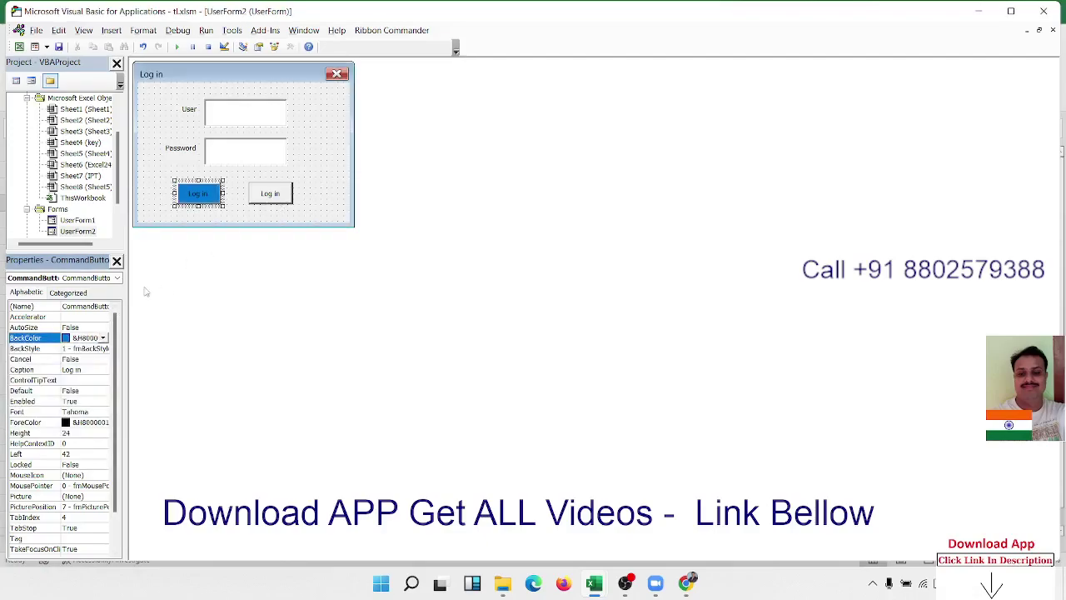
click(275, 204)
click(102, 337)
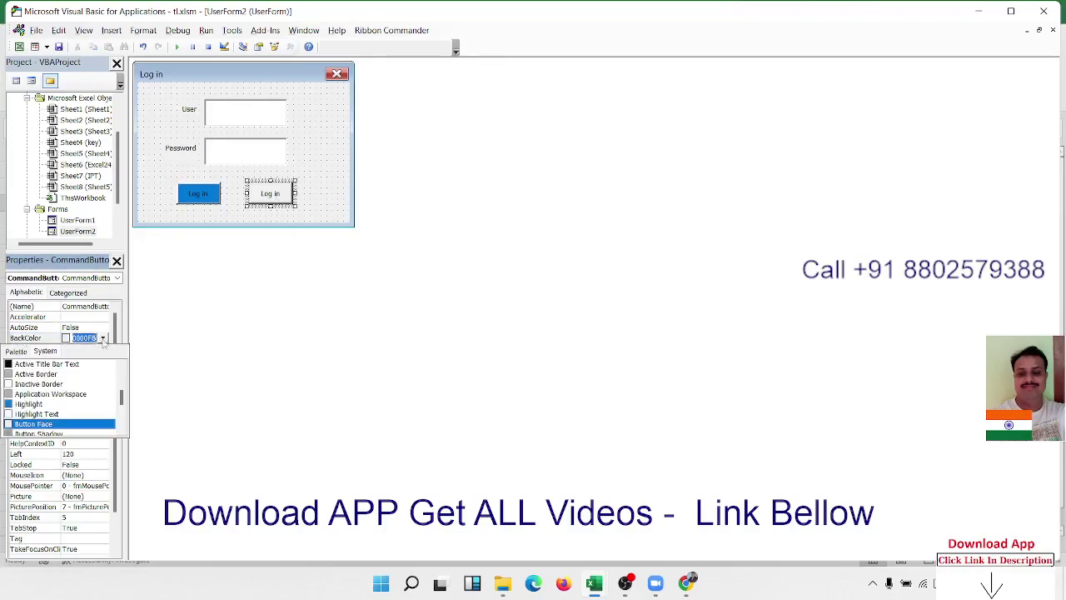
click(37, 406)
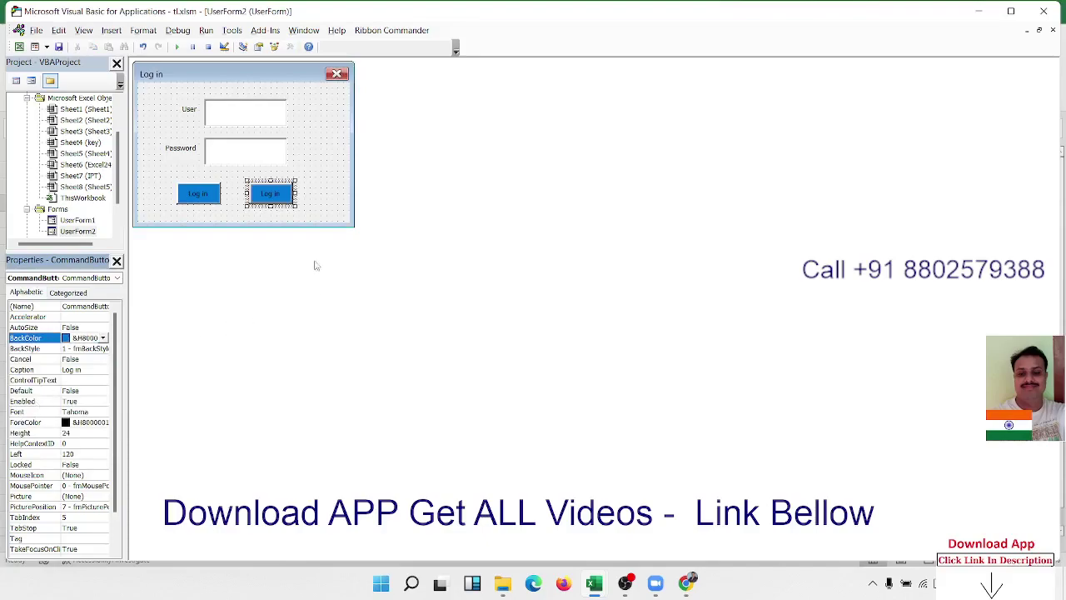
click(323, 213)
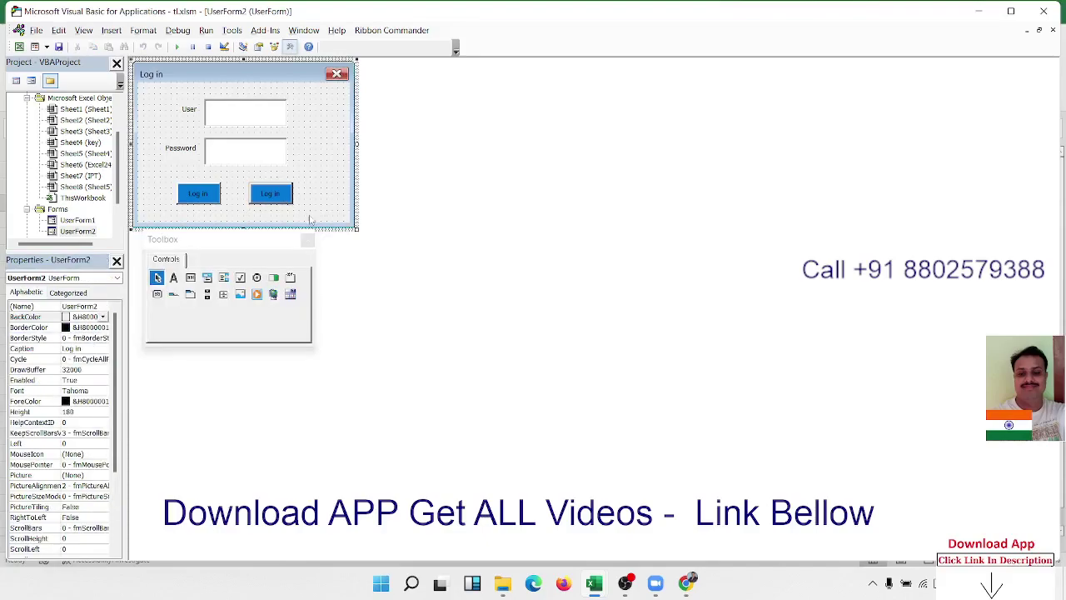
double_click(213, 200)
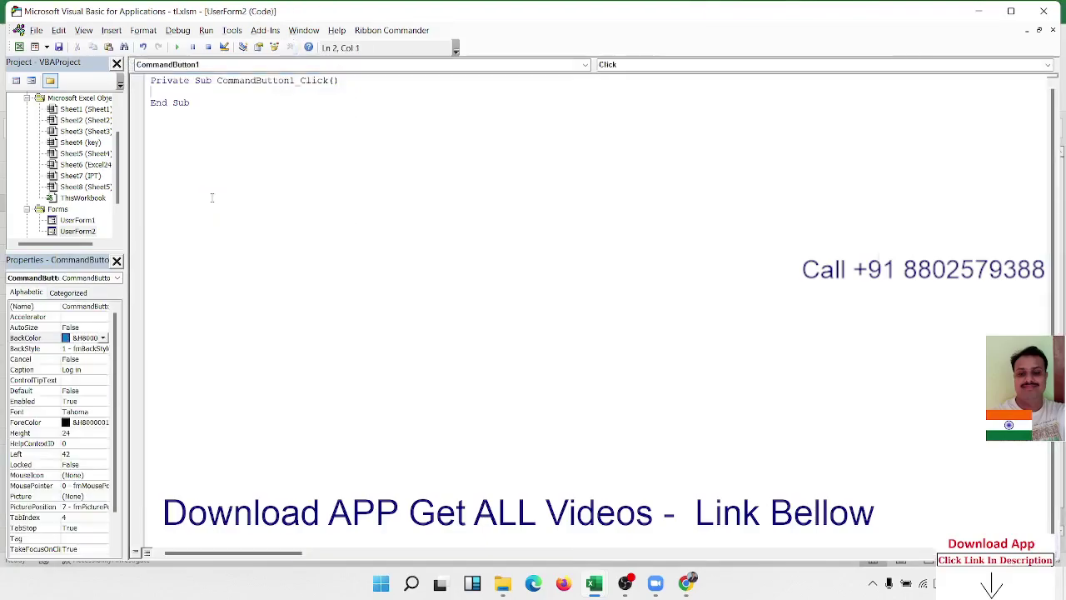
click(626, 65)
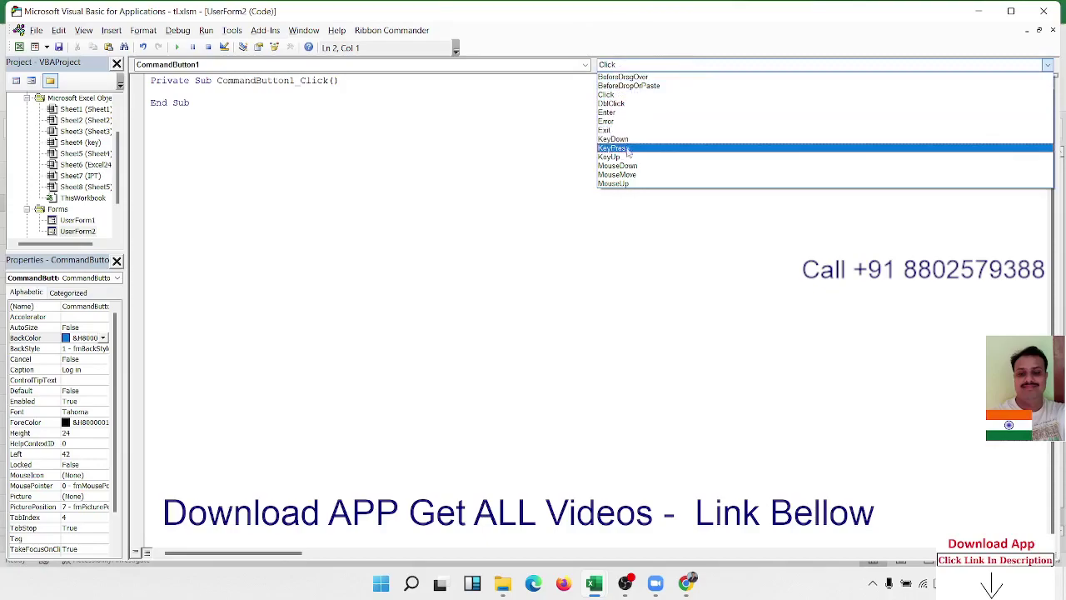
click(621, 175)
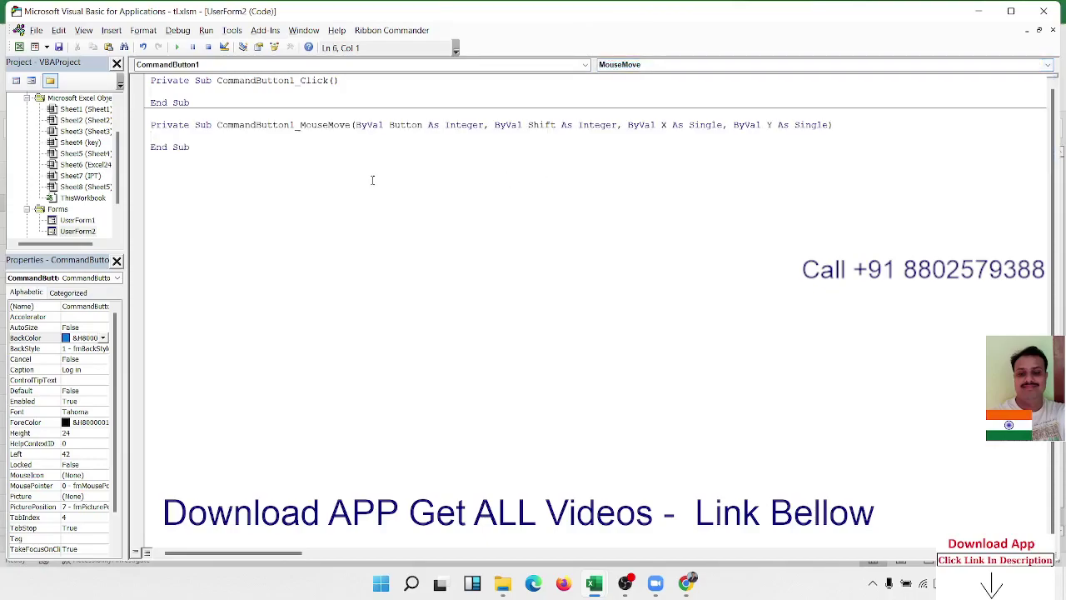
key(Return)
key(Return)
text(.)
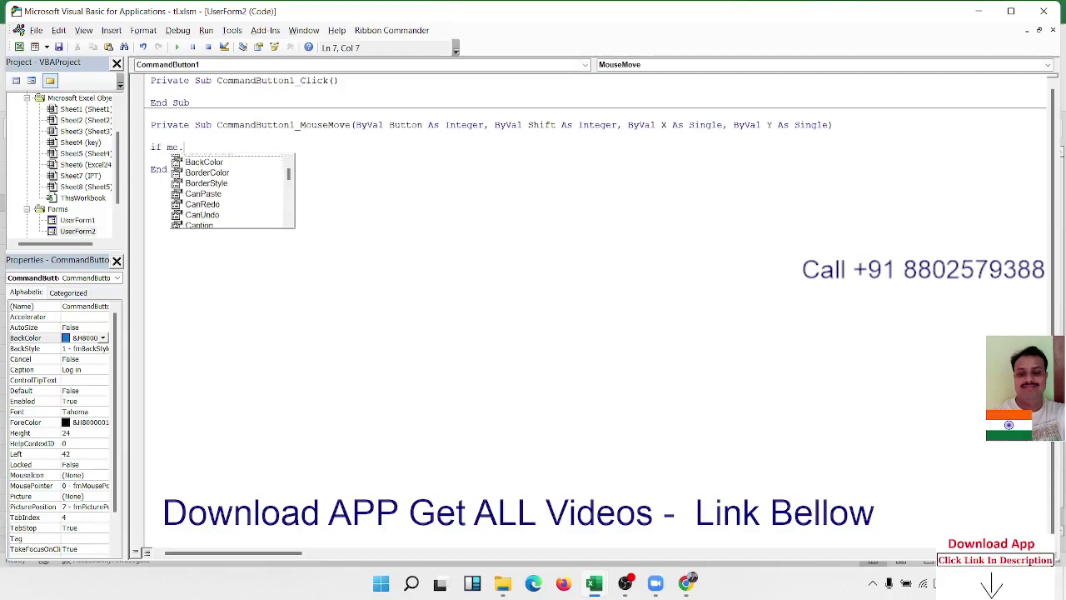
text(co)
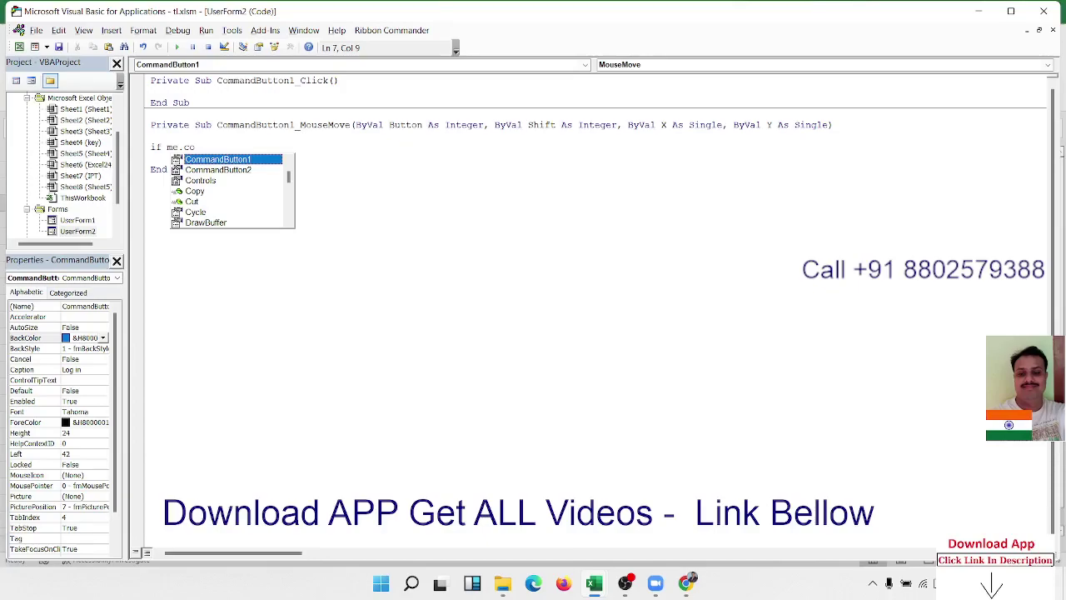
key(BackSpace)
key(BackSpace)
key(BackSpace)
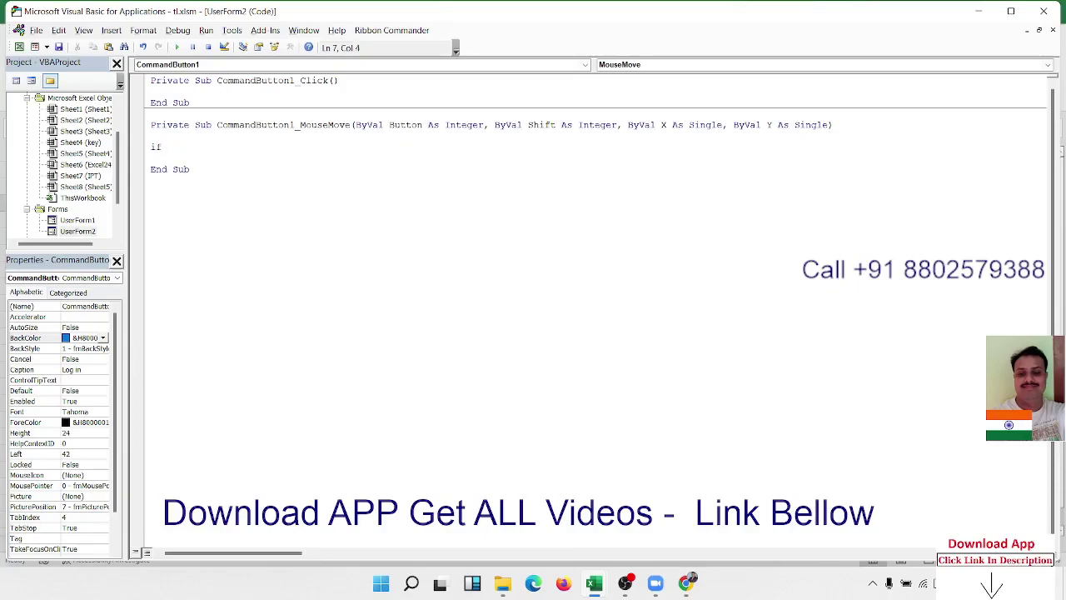
text(me.t)
key(Down)
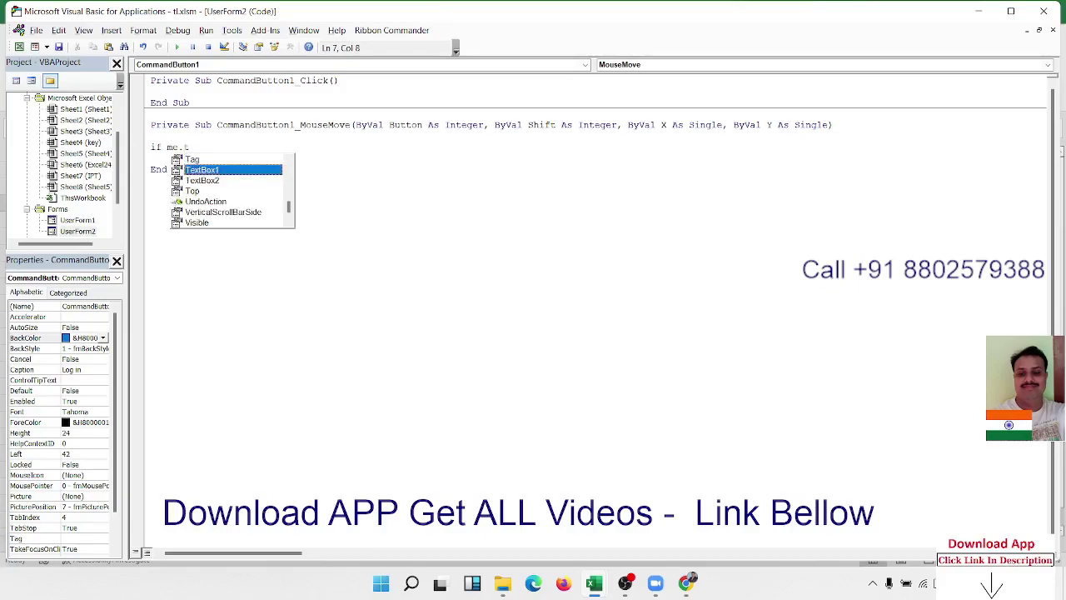
key(Down)
key(Tab)
text(.)
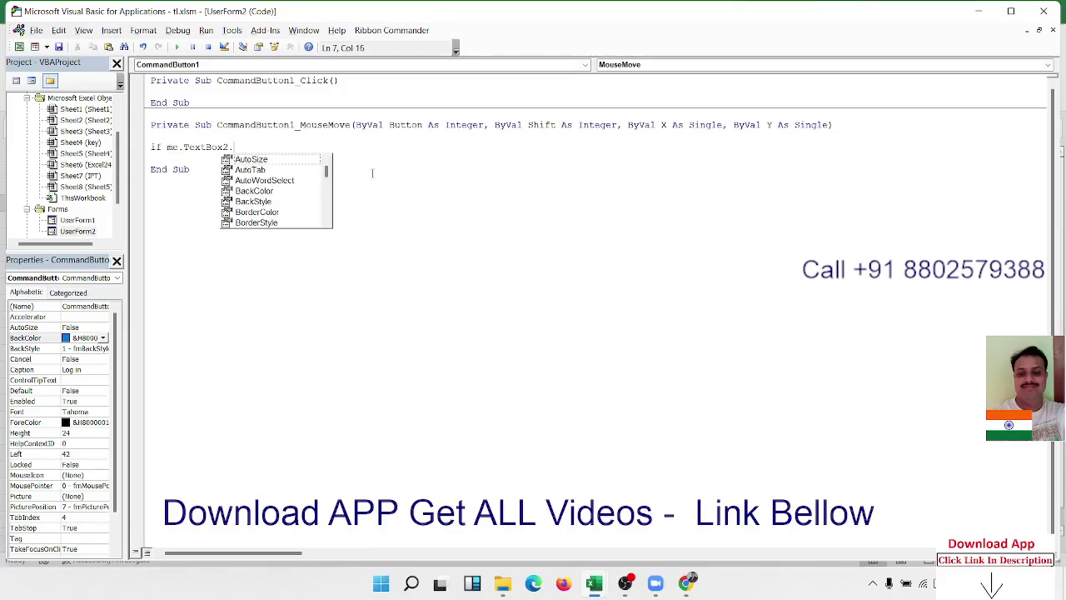
text(v)
key(Tab)
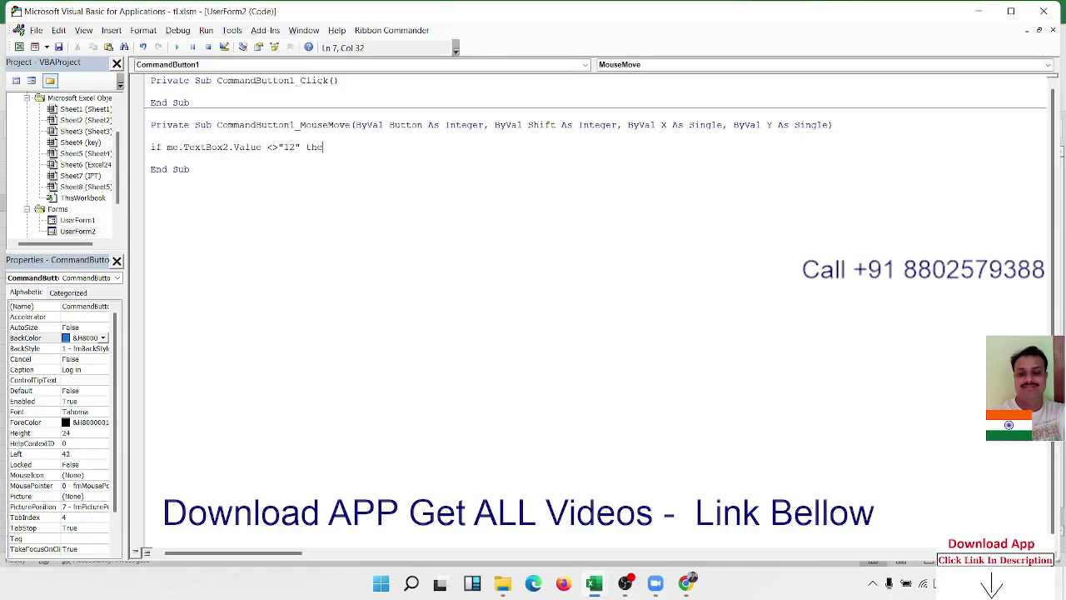
text(n)
key(Return)
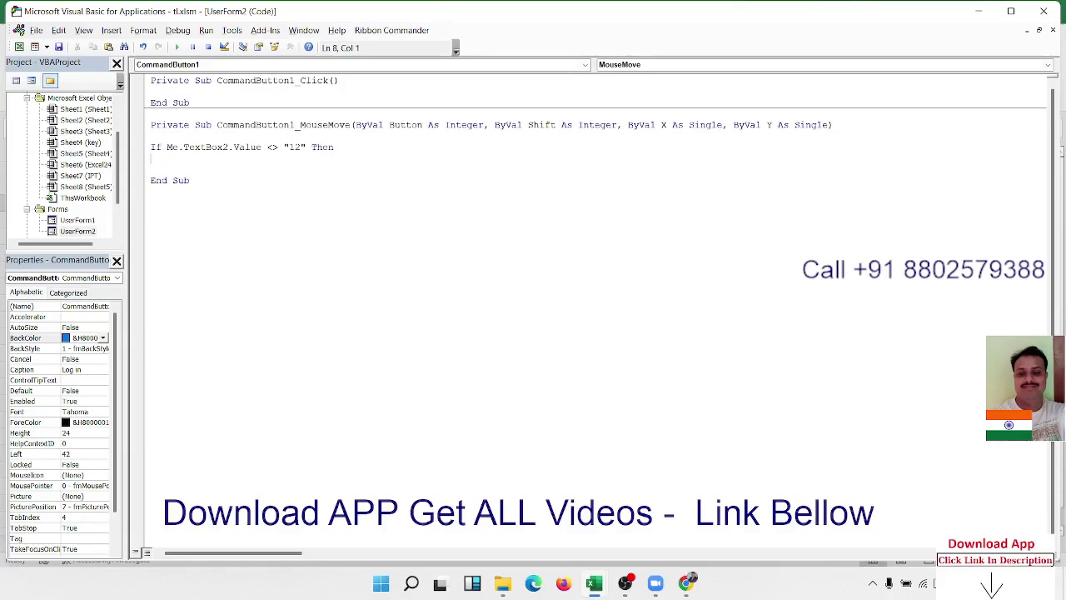
Inside the If, set Me.CommandButton1.Visible = False.
click(248, 156)
text(me.com)
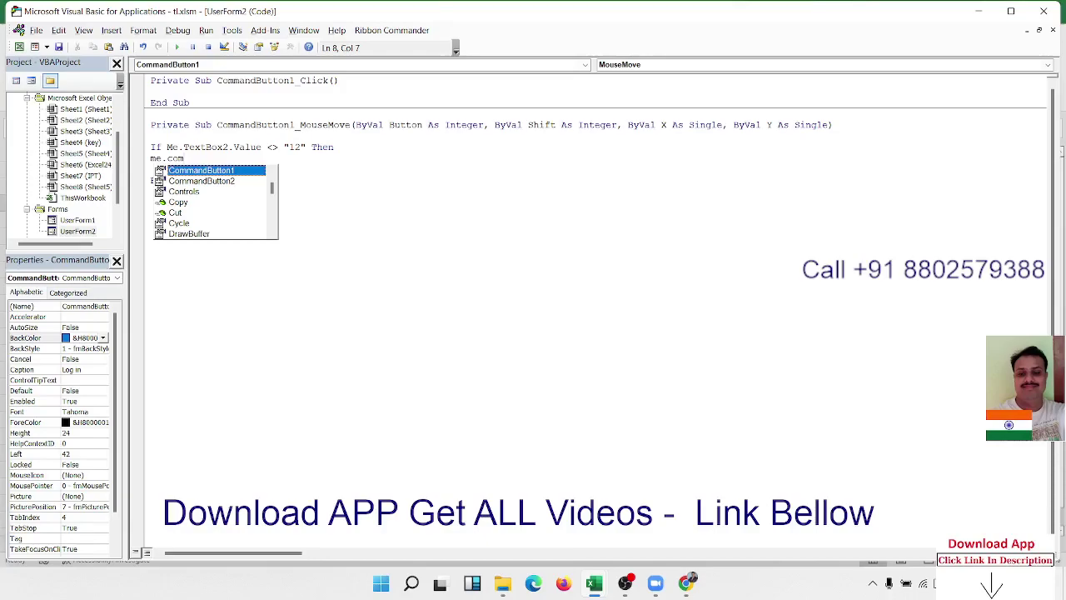
key(Tab)
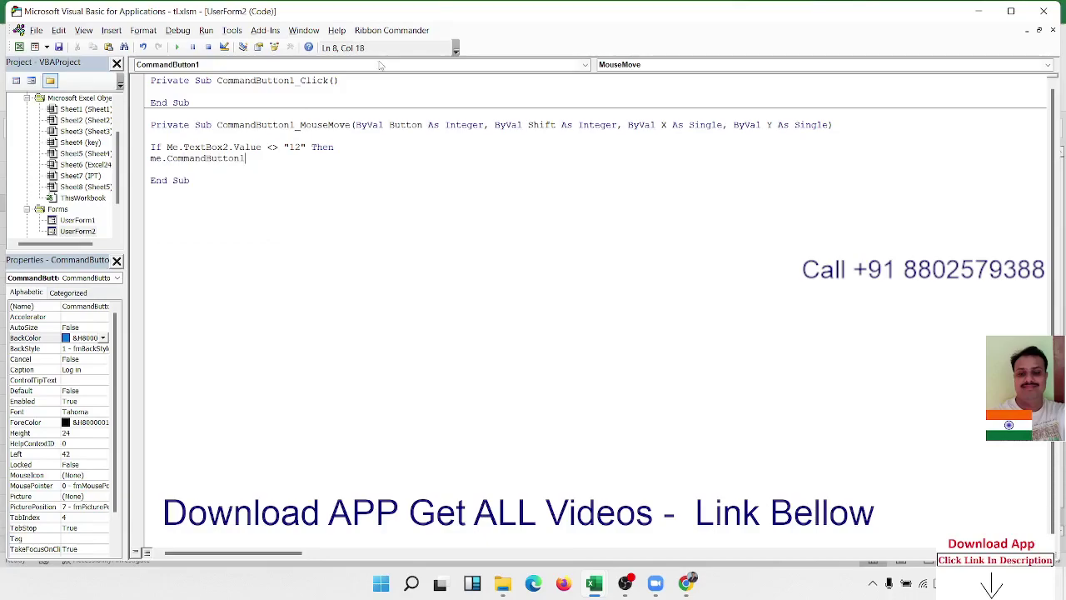
text(.vi)
key(Tab)
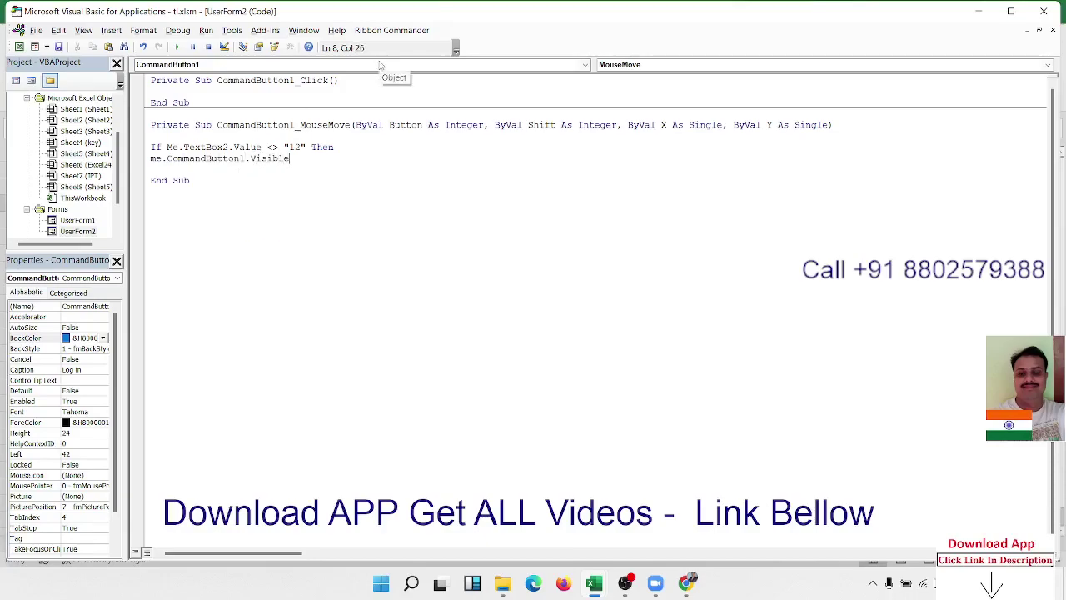
text(=fas)
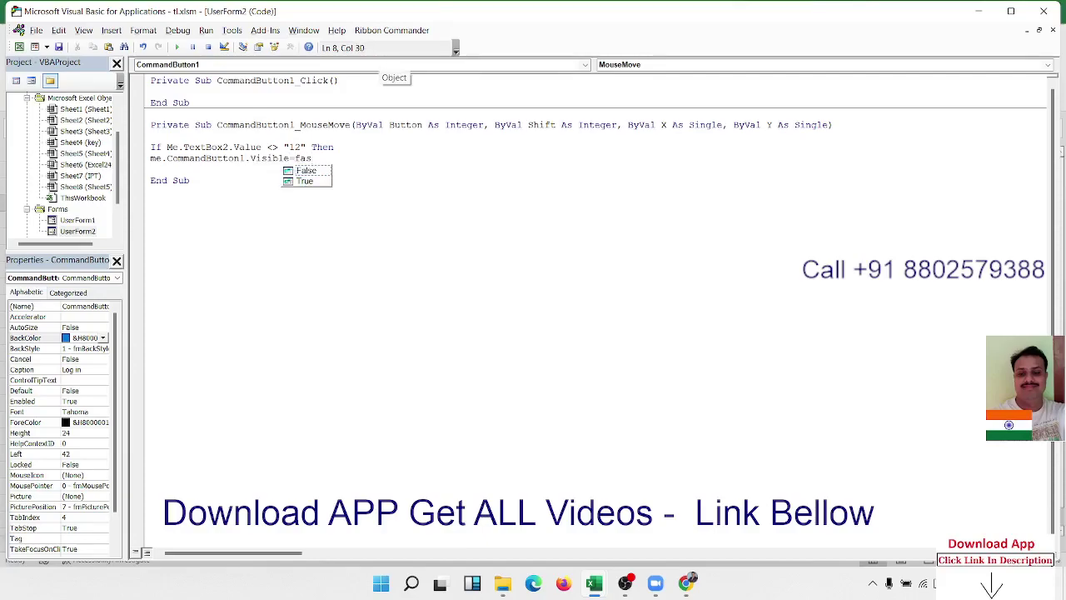
key(Return)
Add Me.CommandButton2.Visible = True, followed by an Else line.
text(me)
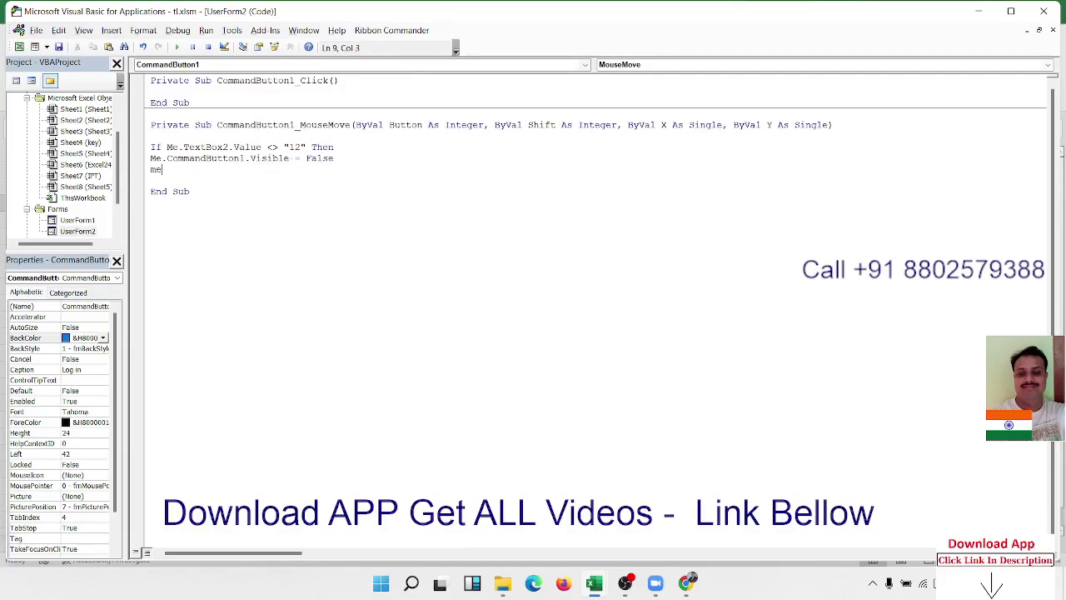
text(.com)
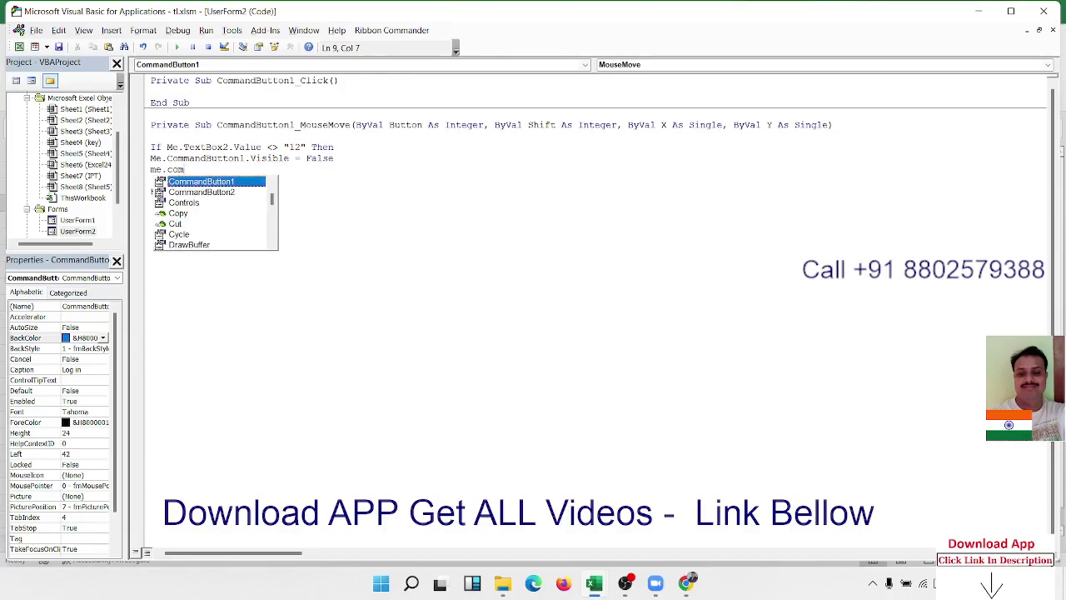
key(Down)
key(Tab)
text(.v)
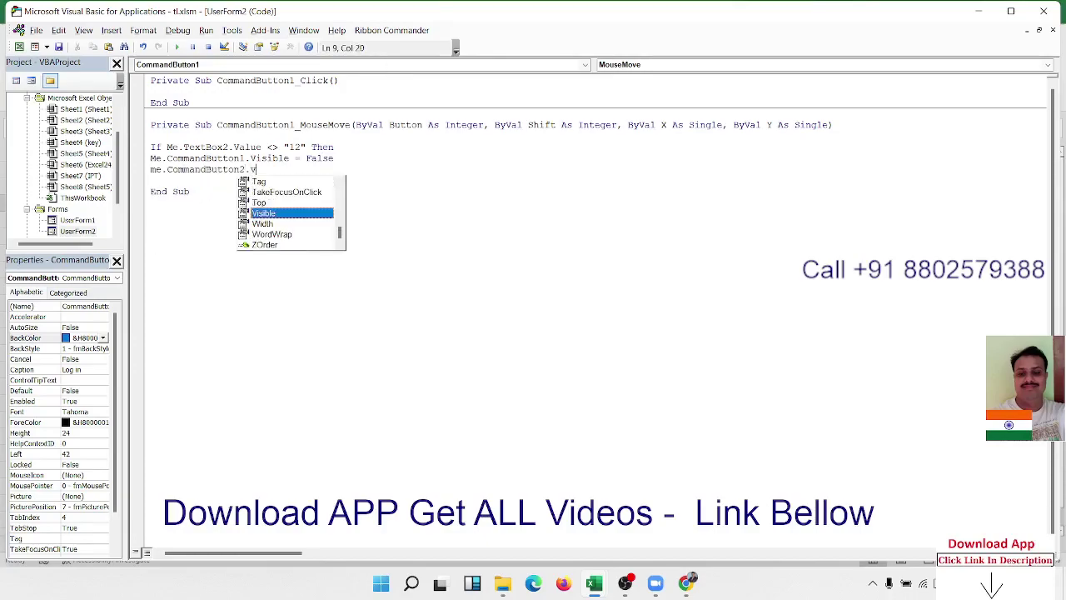
key(Tab)
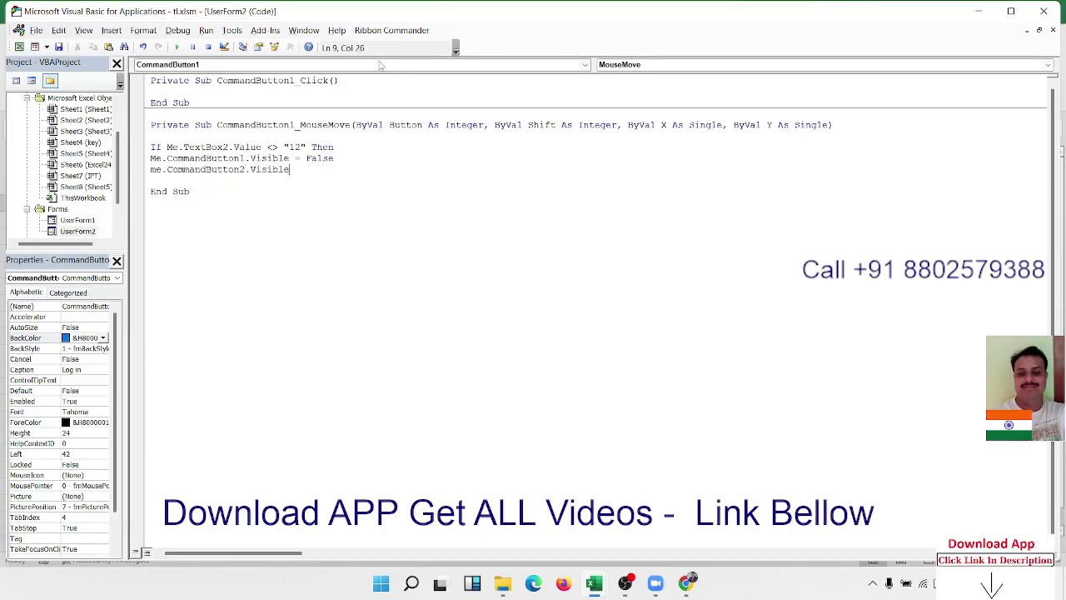
text(=)
text(t)
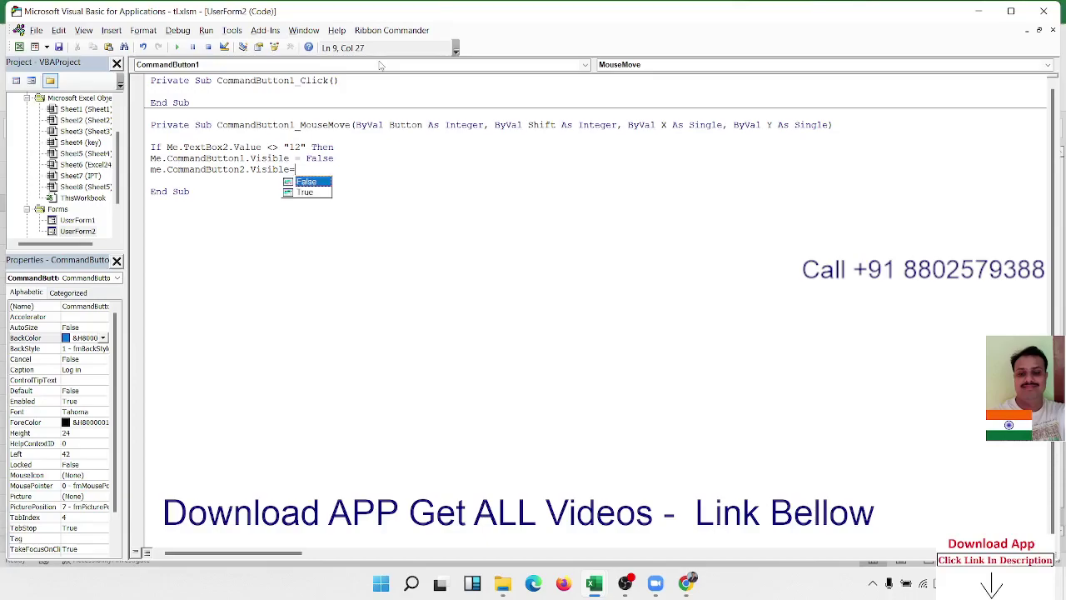
key(Tab)
key(Return)
text(El)
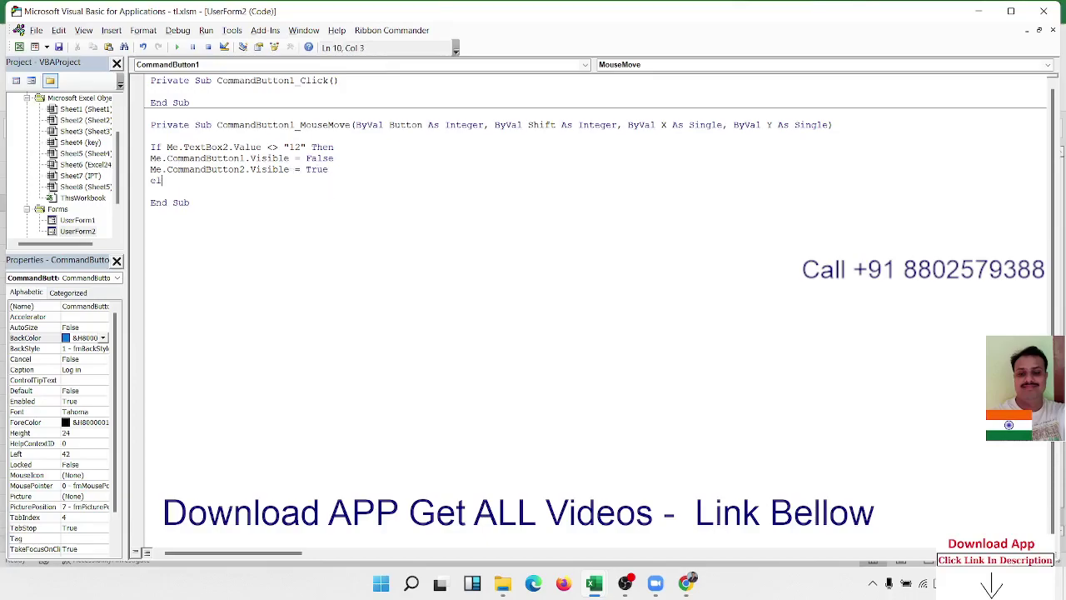
text(se)
key(Return)
Copy the two Visible lines under Else, with CommandButton1 True and CommandButton2 False.
key(shift+Down)
key(shift+Down)
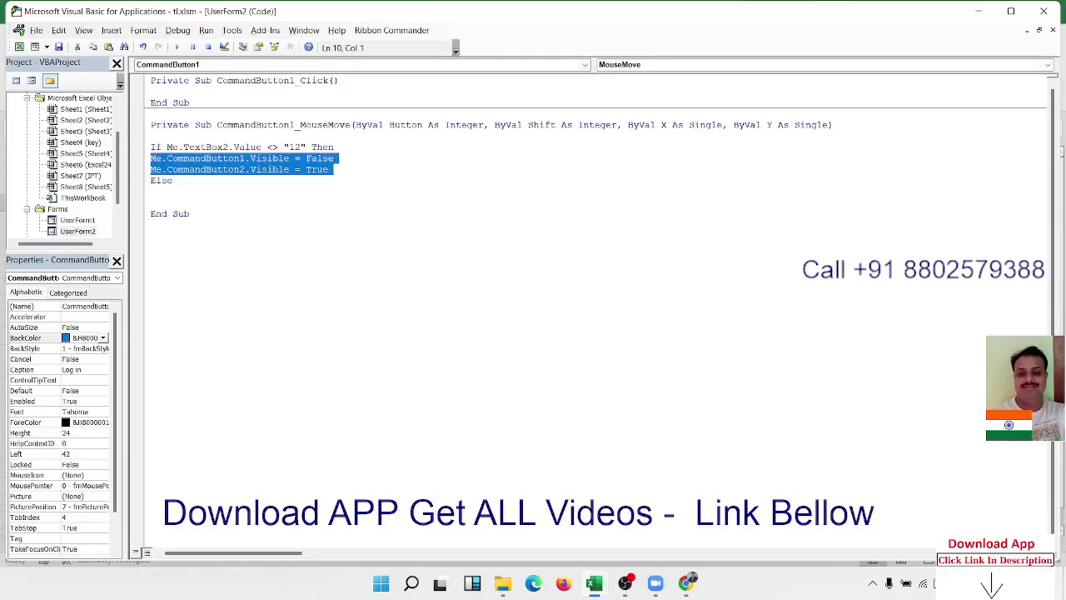
key(ctrl+c)
key(Down)
key(ctrl+v)
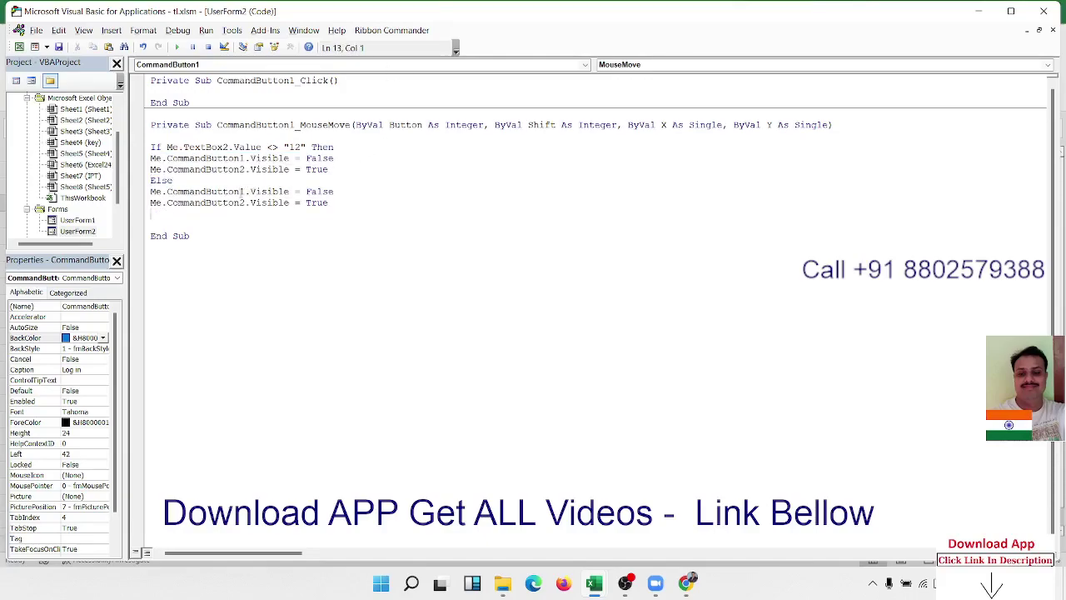
click(242, 192)
double_click(319, 191)
text(true)
double_click(318, 203)
text(f)
text(alse)
In the Else branch, add Me.CommandButton1.BackColor = vbGreen, then close with End If.
key(Return)
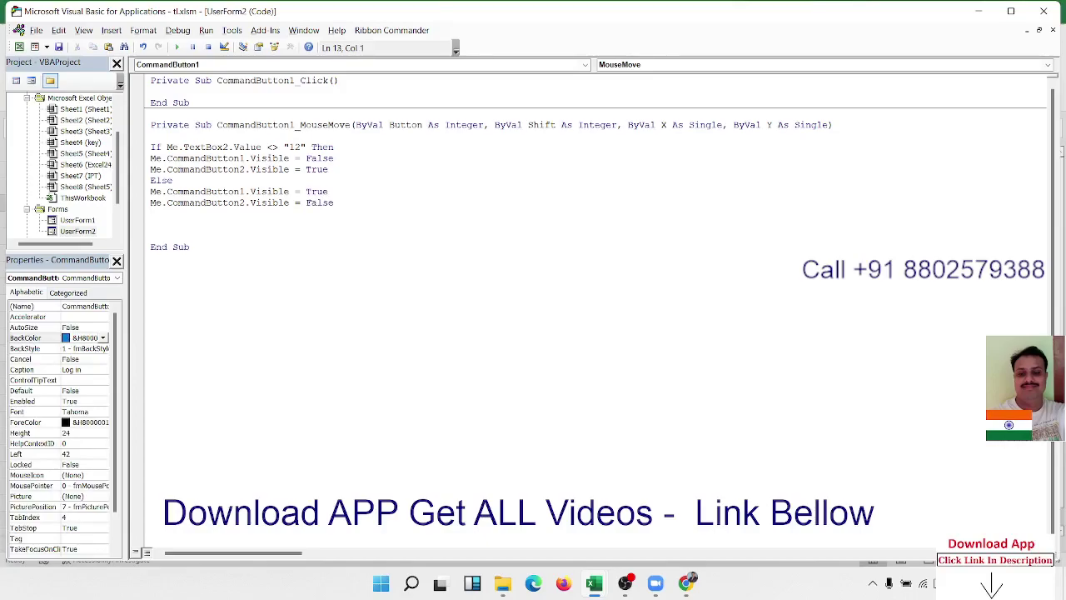
text(me)
text(.c)
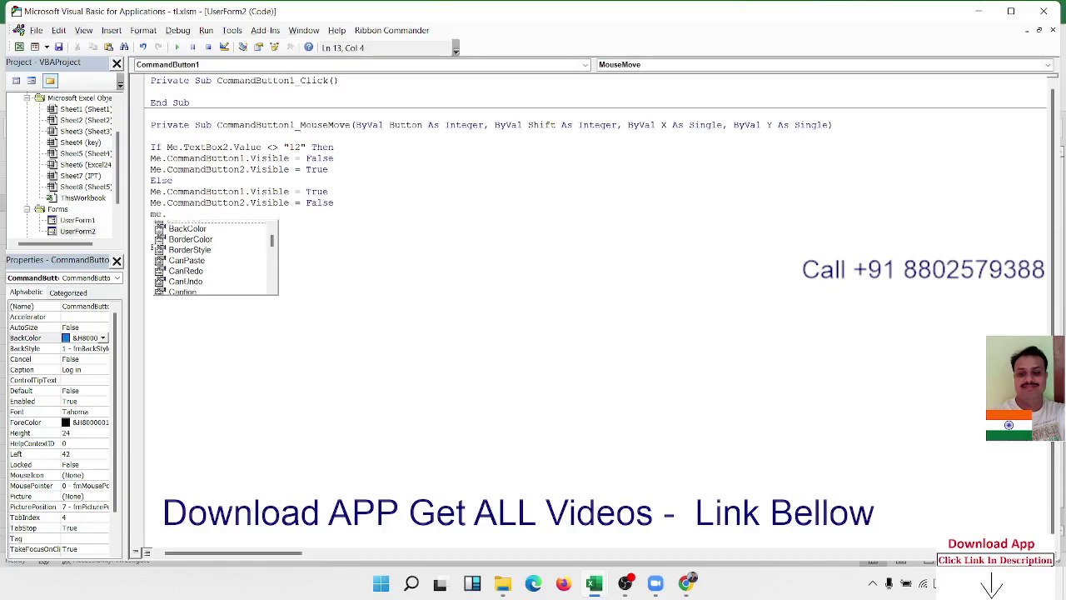
text(om)
key(Tab)
text(.)
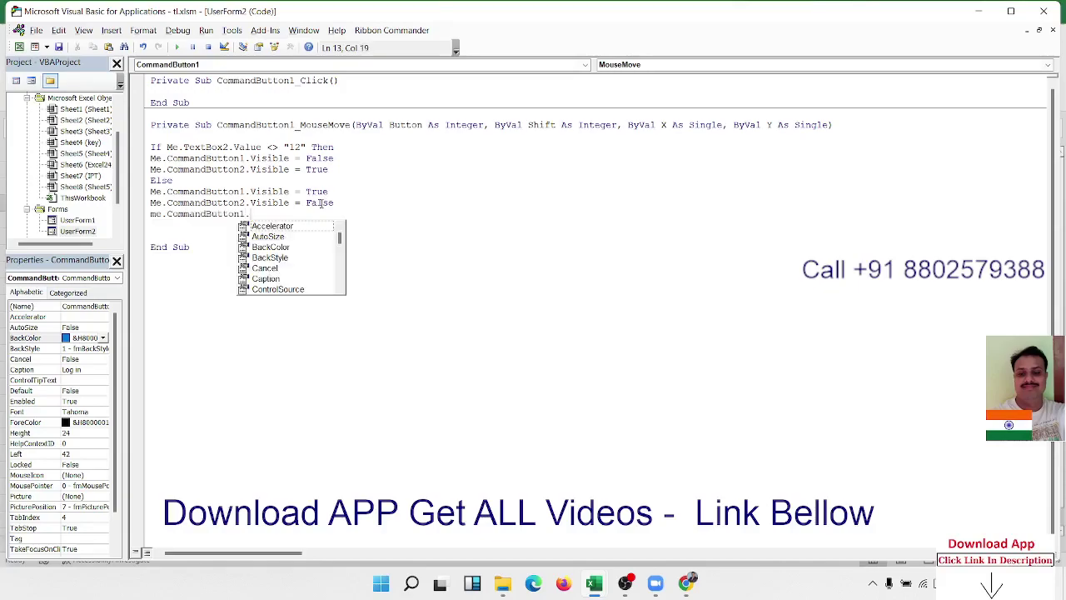
text(bg)
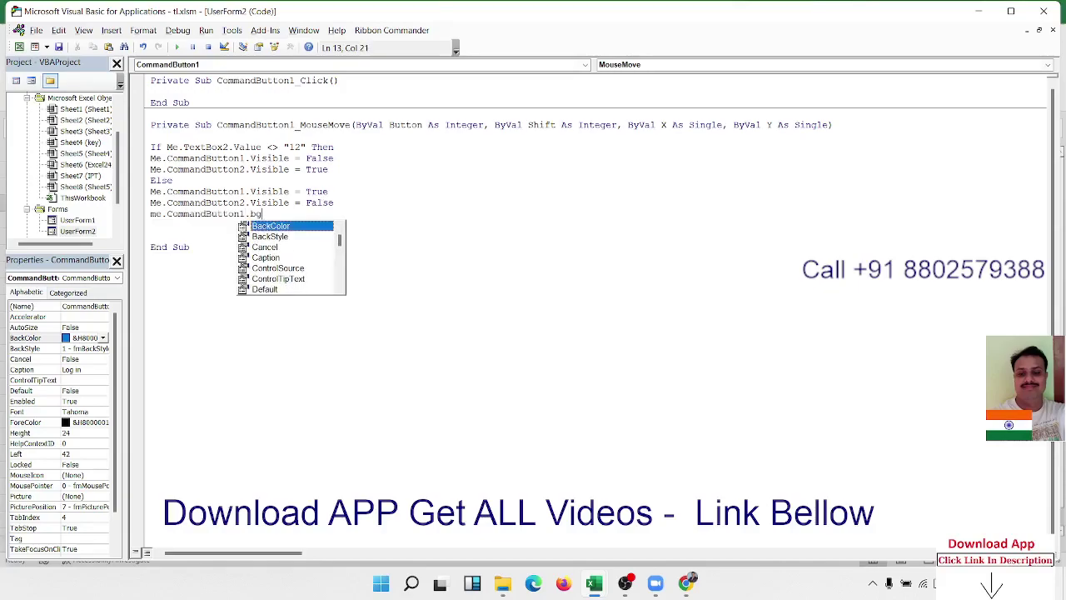
key(Tab)
text(=vb)
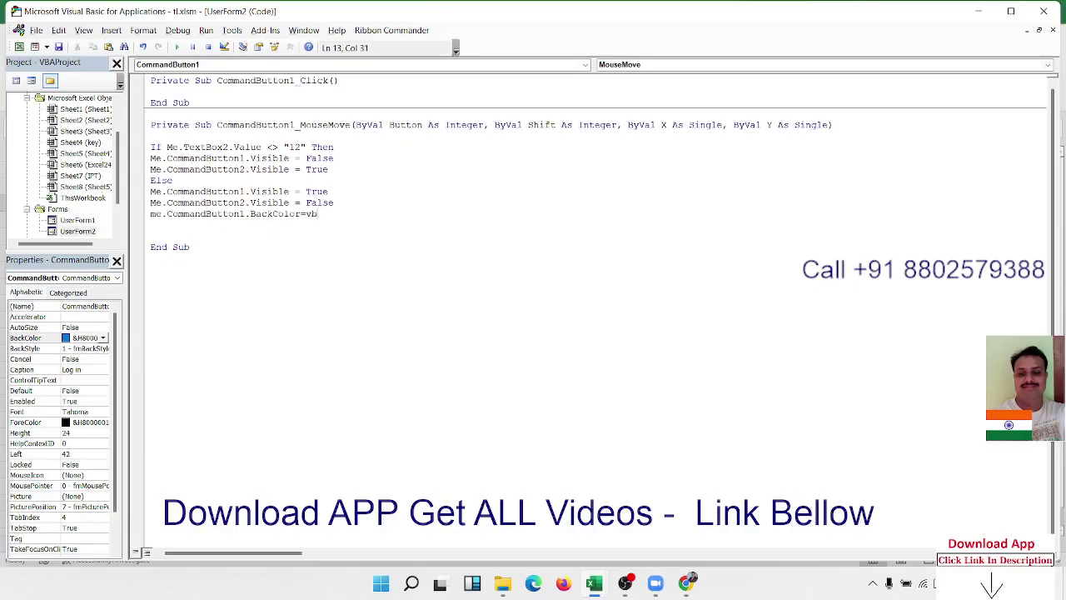
text(gre)
text(en)
key(Return)
text(end)
text( if)
key(Return)
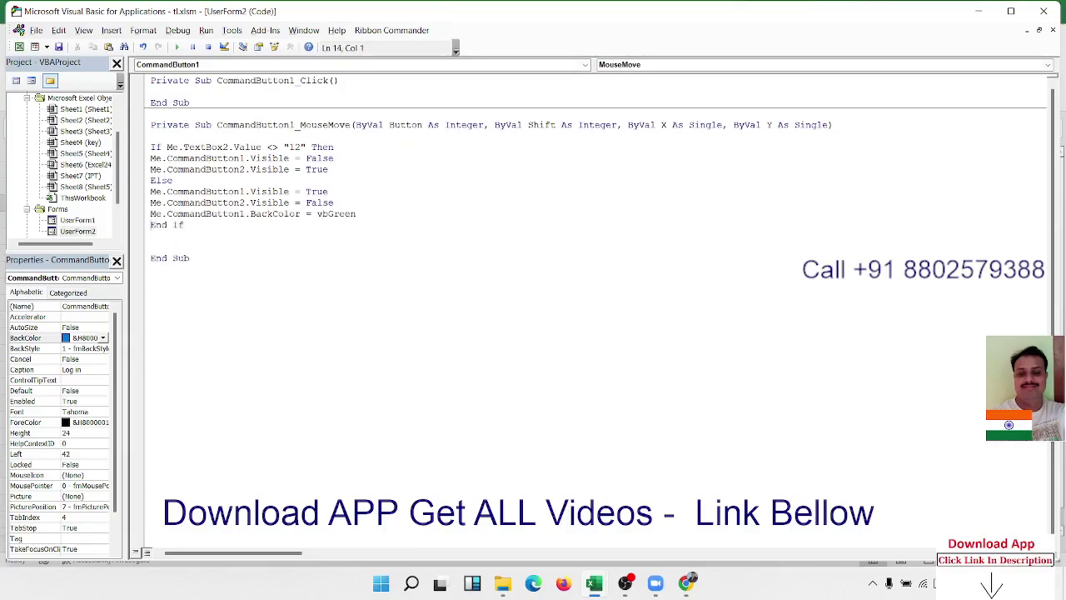
Copy the BackColor line above Else and change its colour to vbBlue.
click(143, 213)
key(ctrl+c)
click(150, 180)
key(Return)
key(ctrl+v)
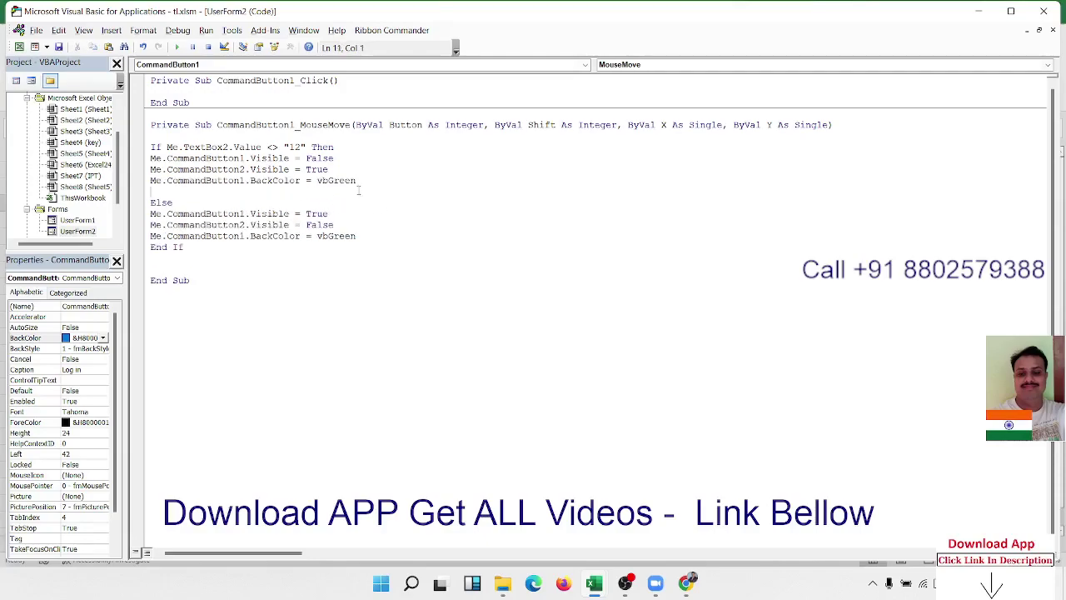
double_click(353, 181)
text(vb)
text(bg)
key(BackSpace)
key(BackSpace)
text(blu)
text(e)
key(Down)
click(270, 327)
Duplicate the MouseMove routine below End Sub and rename the copy CommandButton2_MouseMove.
drag(212, 292, 151, 125)
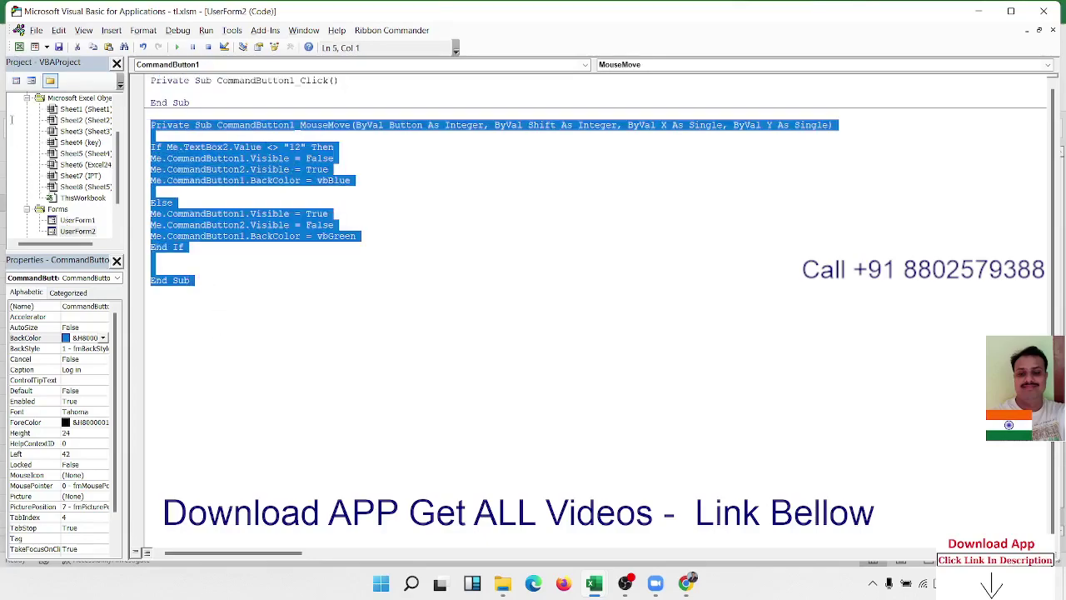
key(ctrl+c)
click(178, 335)
key(ctrl+v)
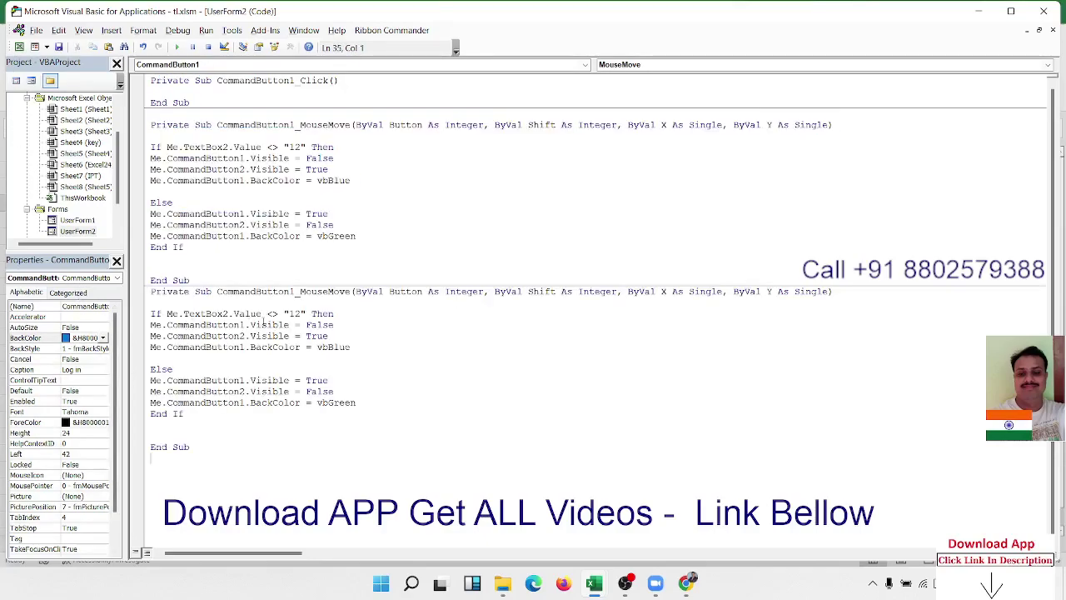
click(292, 292)
key(Delete)
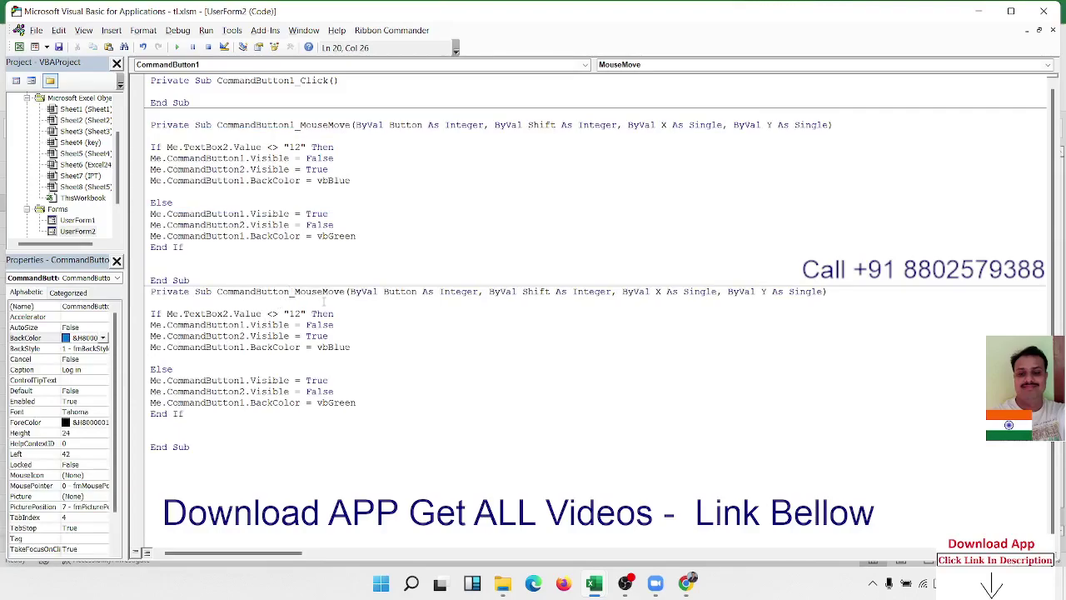
text(2)
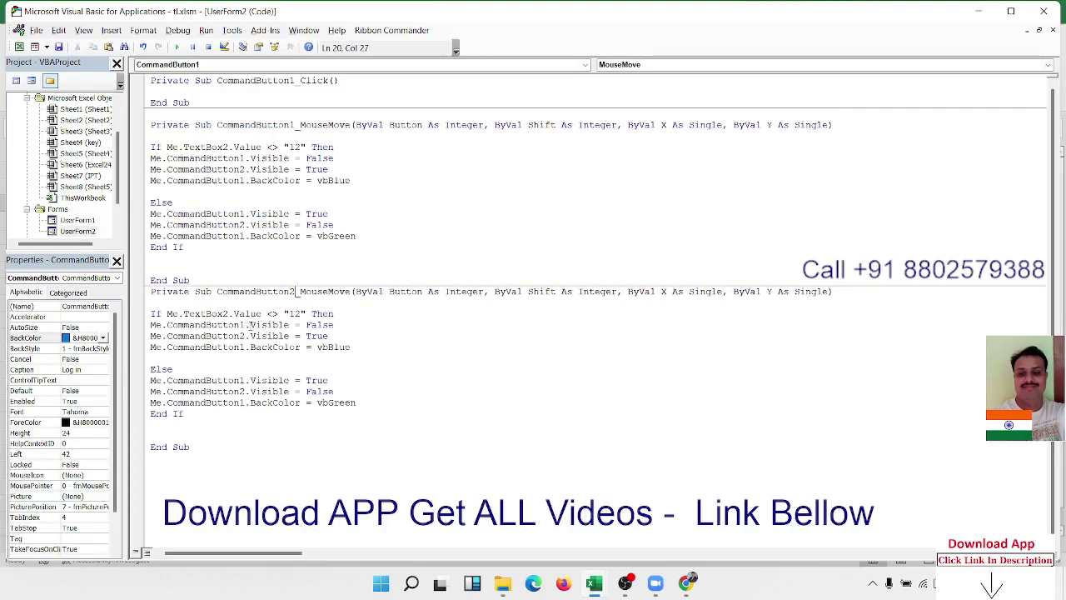
Swap every CommandButton1/CommandButton2 reference inside the new routine.
click(244, 324)
key(BackSpace)
text(2)
key(BackSpace)
text(1)
key(Down)
key(BackSpace)
text(2)
key(Down)
key(Down)
key(Down)
key(BackSpace)
text(2)
key(Down)
key(BackSpace)
text(1)
key(Down)
key(BackSpace)
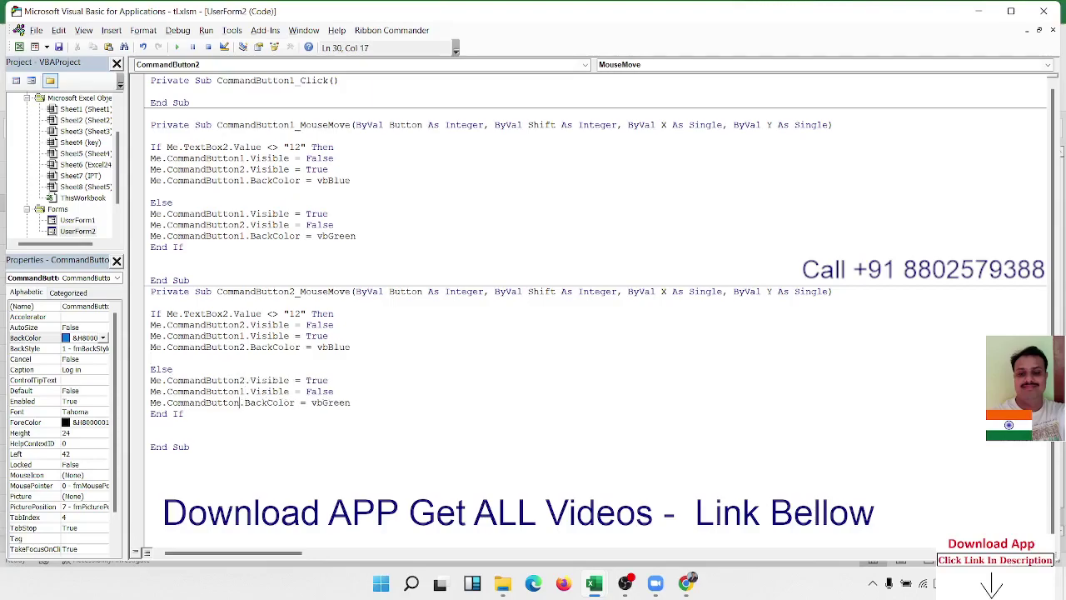
text(2)
click(242, 423)
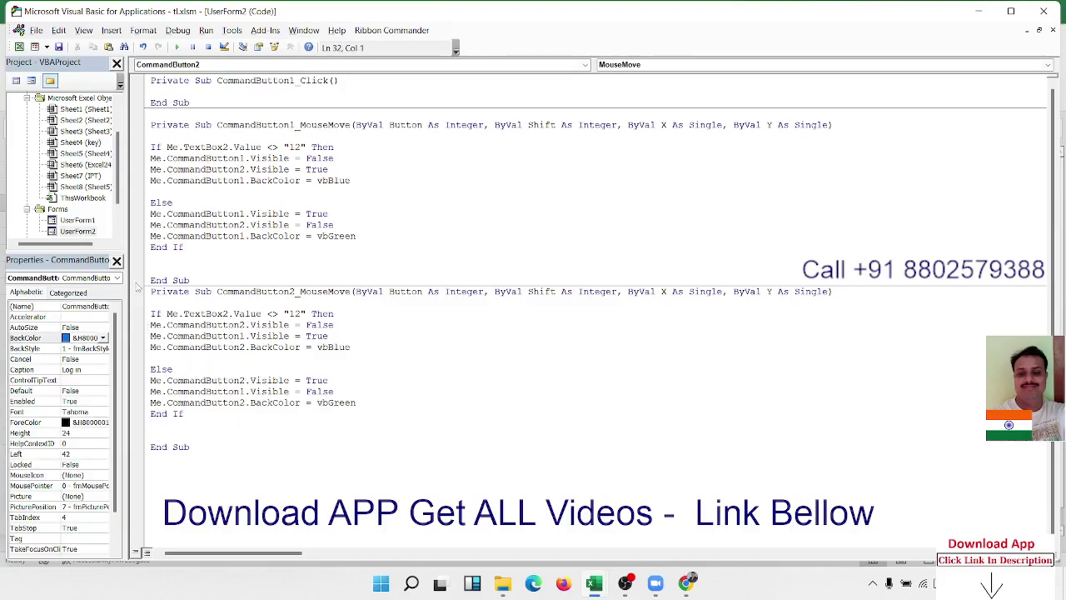
Open the UserForm2 Log in form design and select its left Log in button.
double_click(95, 231)
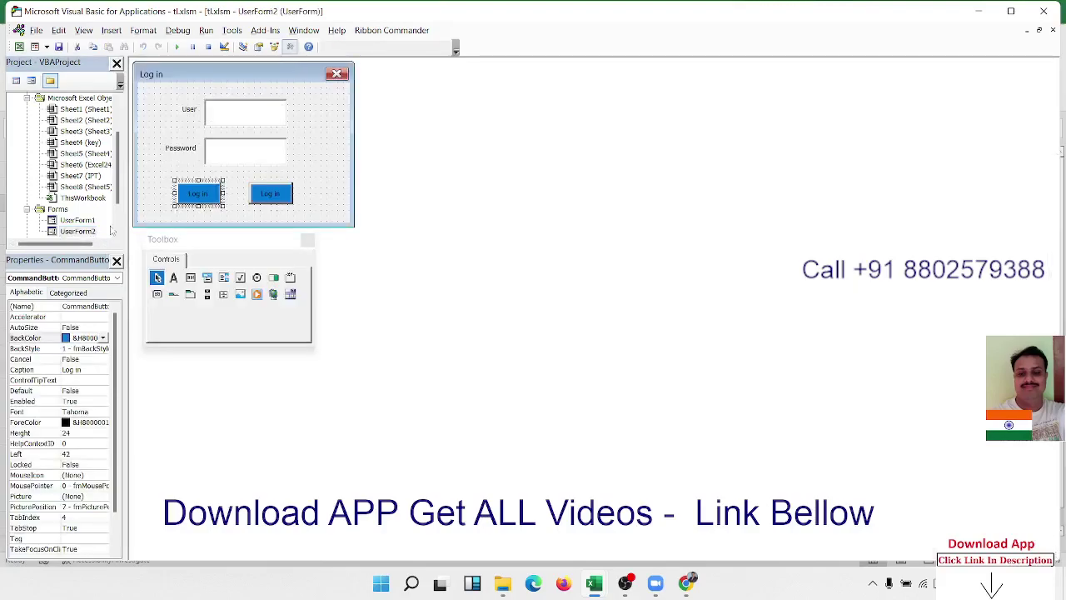
click(346, 133)
click(218, 197)
scroll(93, 501, down, 2)
scroll(98, 524, down, 2)
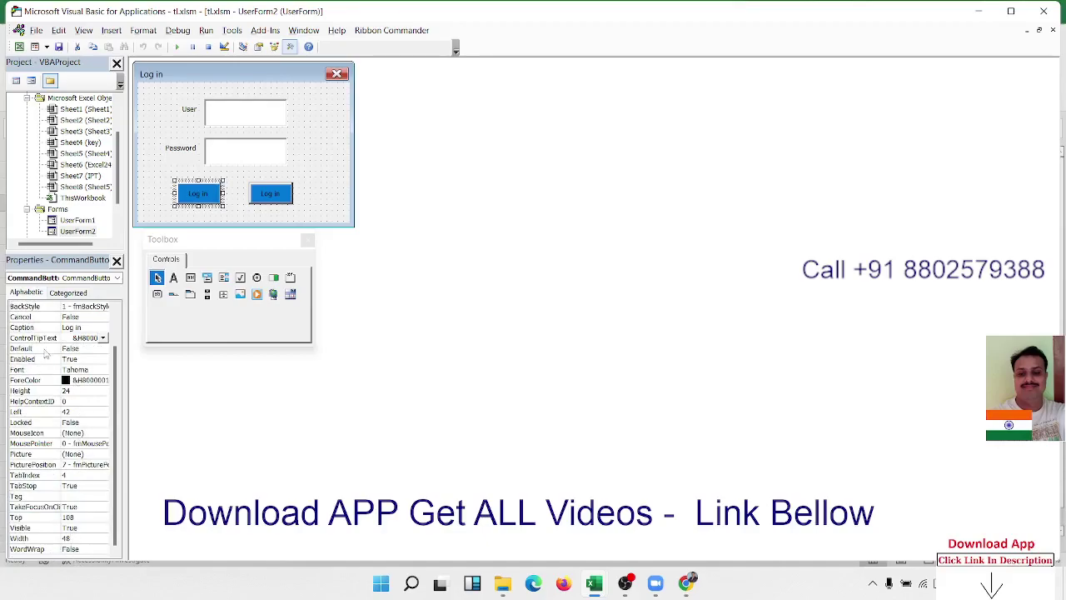
scroll(50, 358, up, 2)
scroll(55, 360, up, 2)
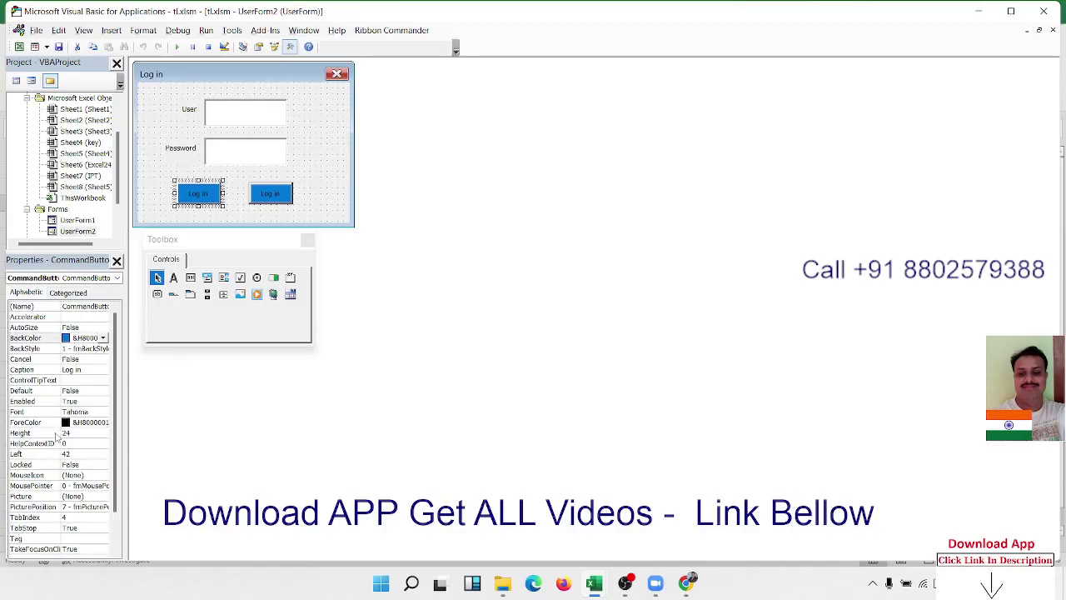
scroll(55, 463, down, 2)
Set the left Log in button's Visible property to False, then run the form.
click(53, 539)
click(76, 528)
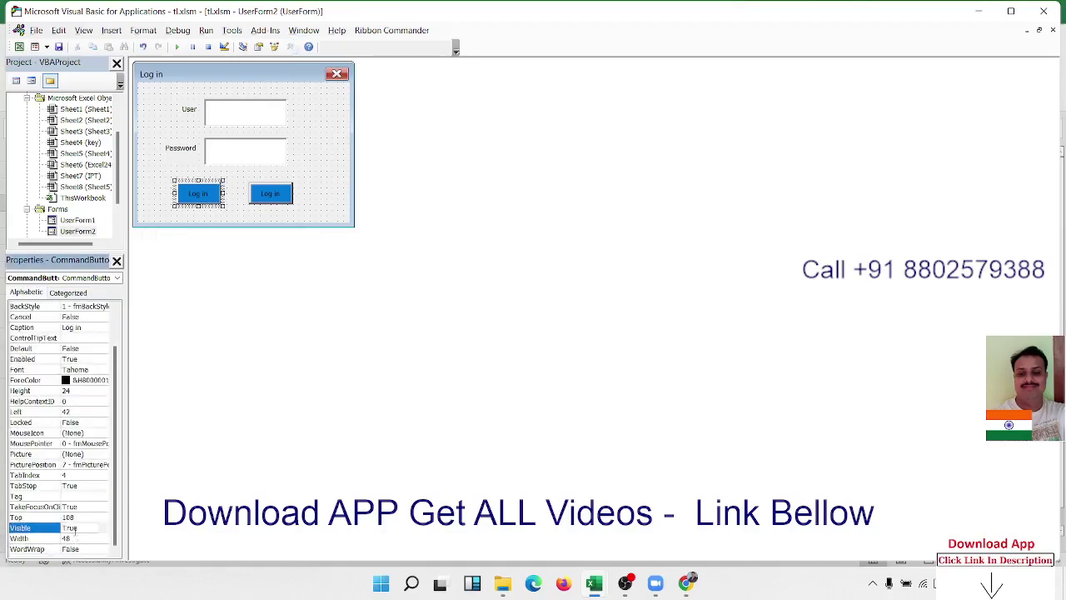
click(103, 528)
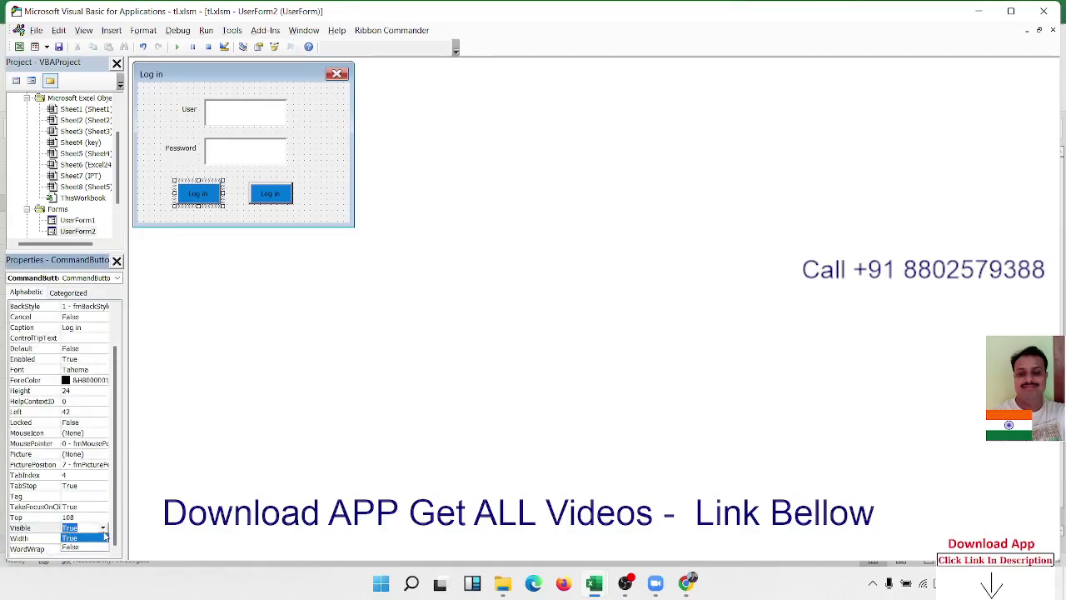
click(89, 548)
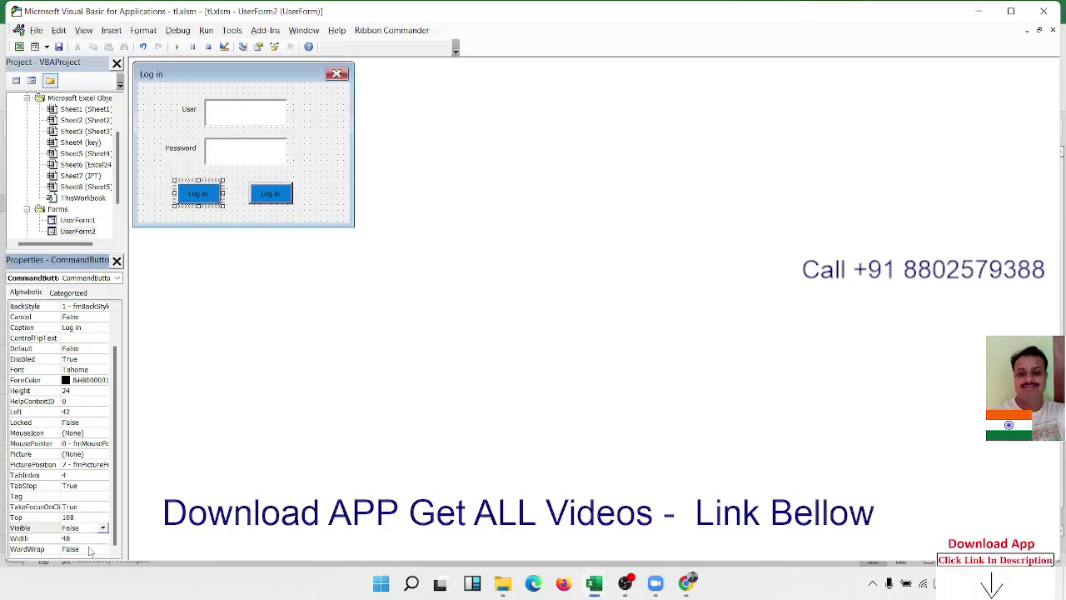
click(350, 235)
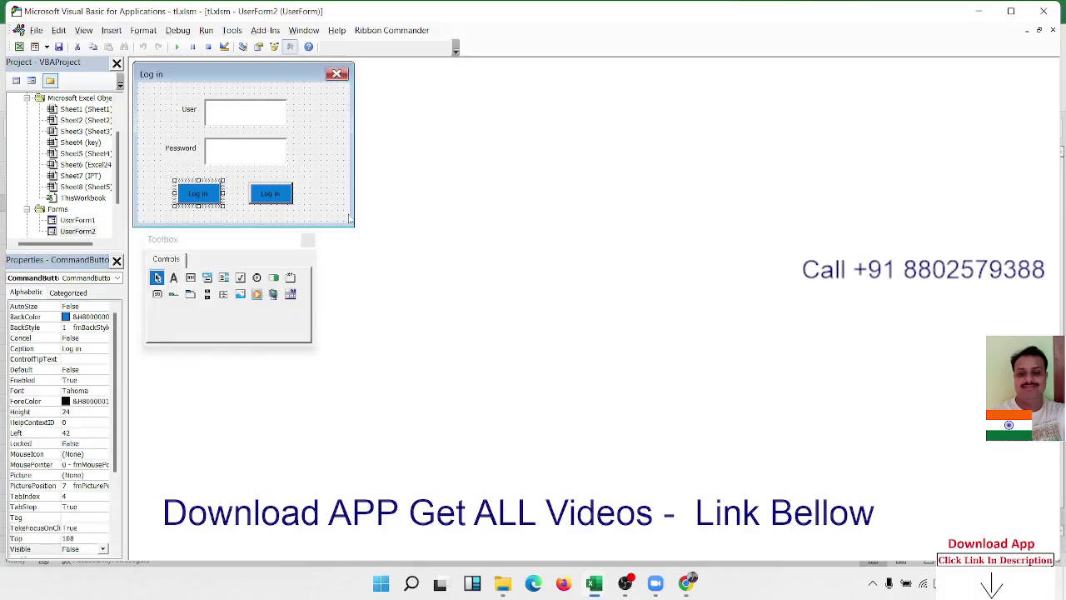
click(177, 47)
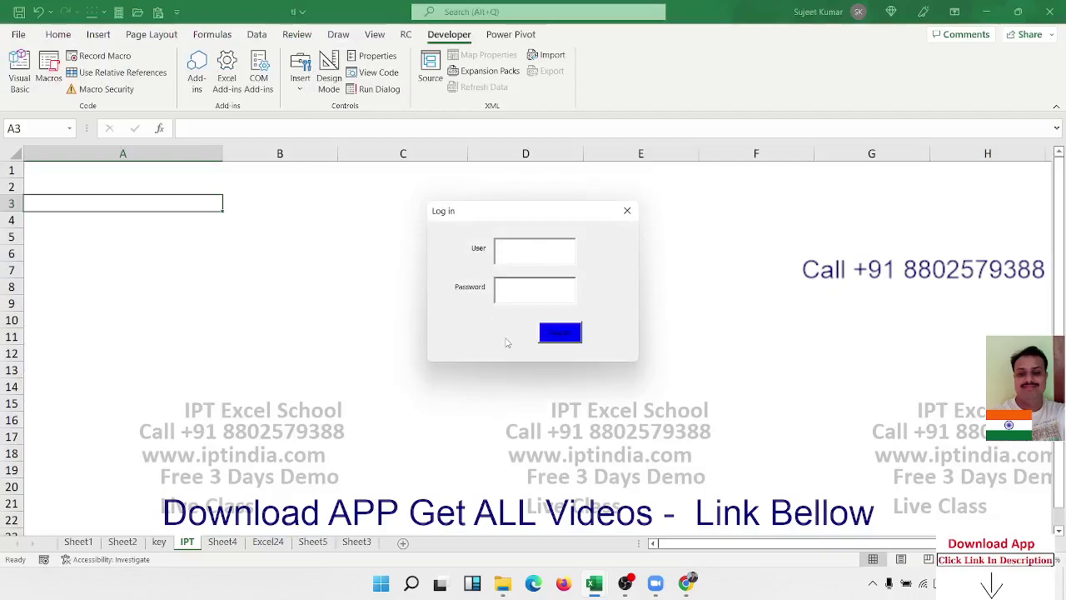
Test the Log in form's Password box with a wrong password, the correct one, then another wrong one.
click(514, 295)
text(155)
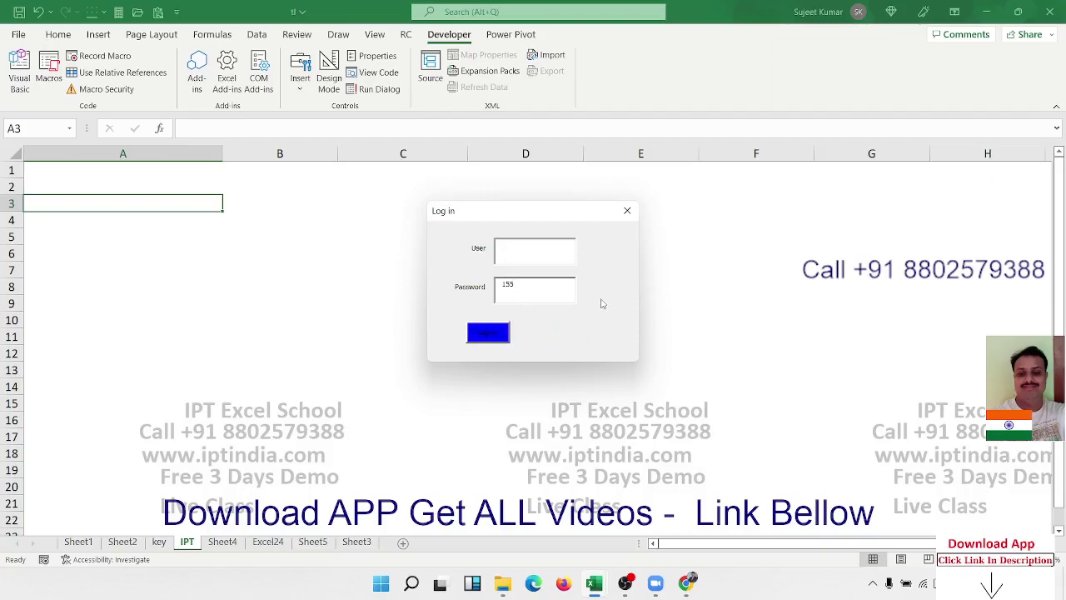
key(BackSpace)
key(BackSpace)
text(2)
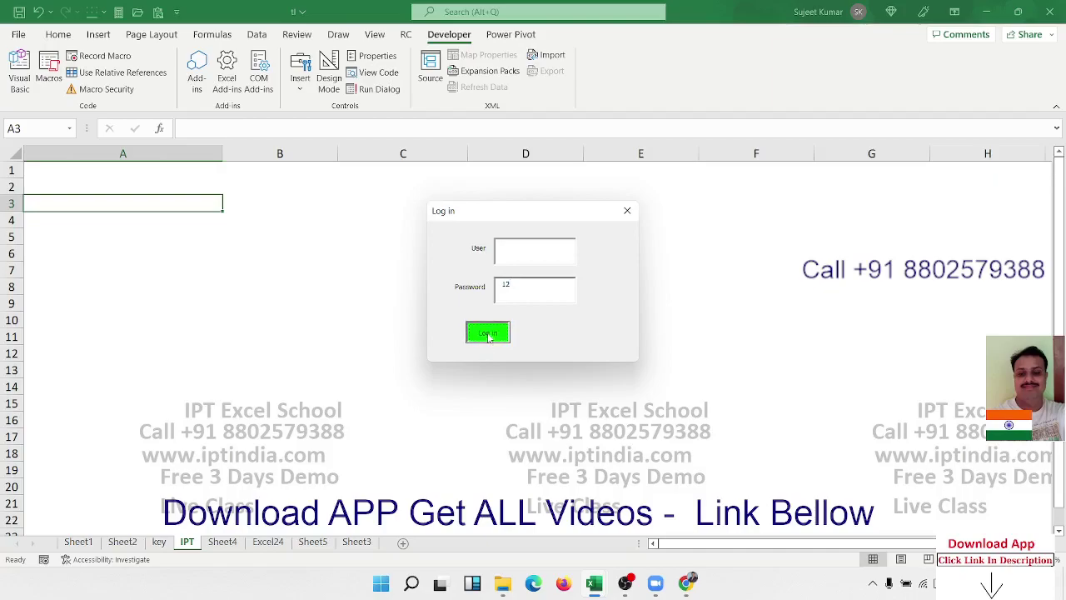
double_click(506, 284)
text(13)
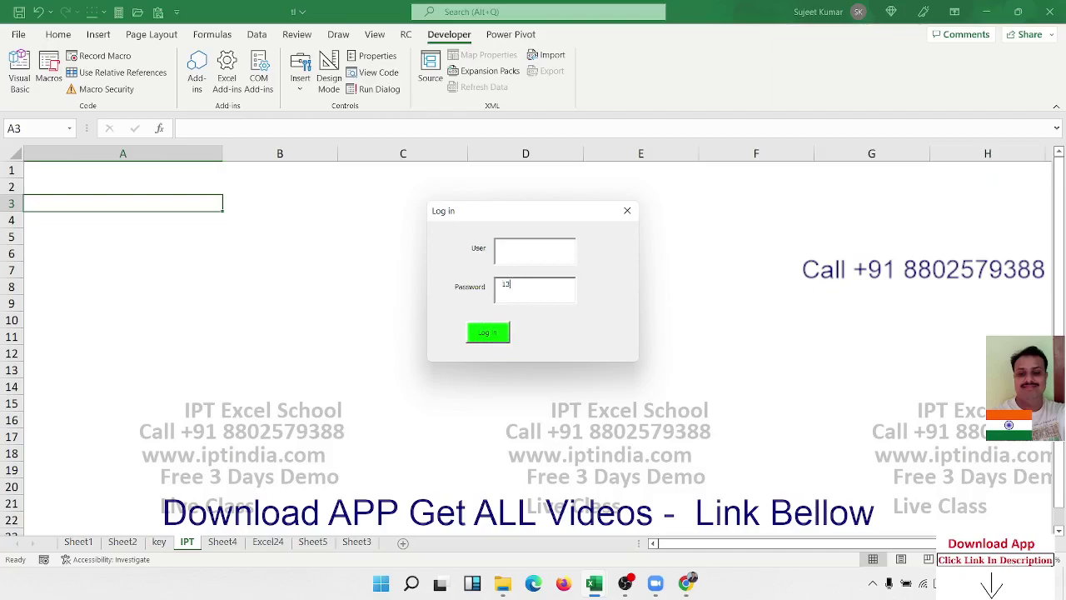